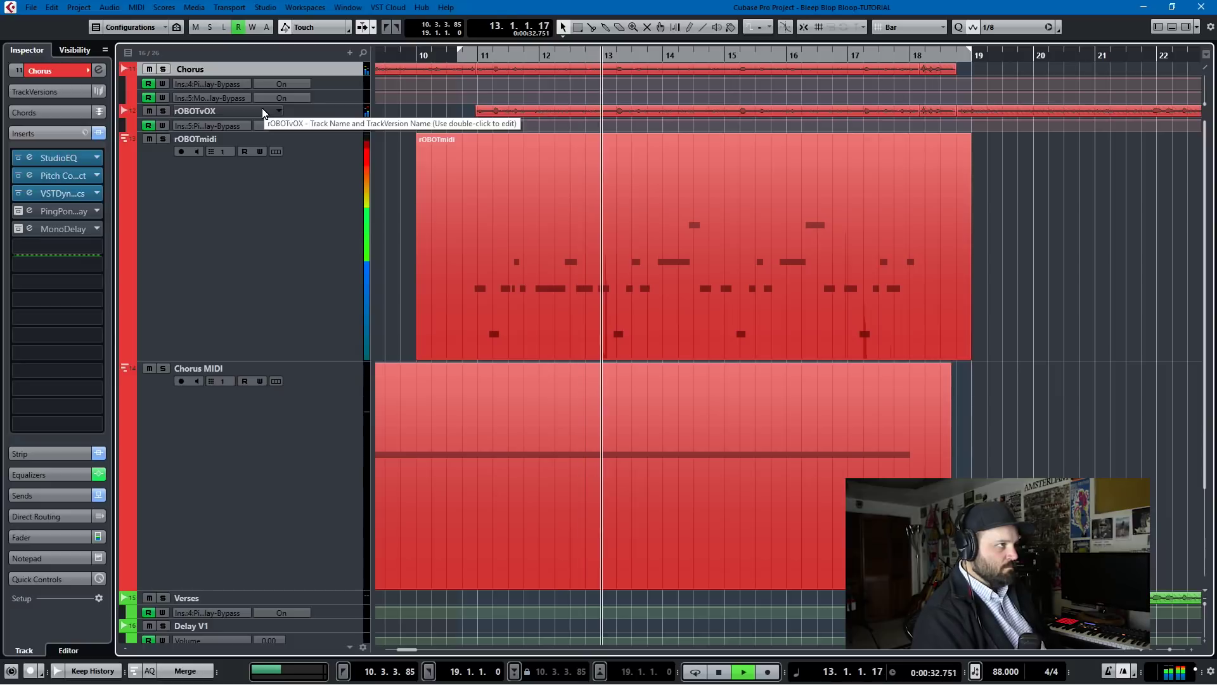
Stop the chorus playback near bar 13 and scroll down the track list
key("space")
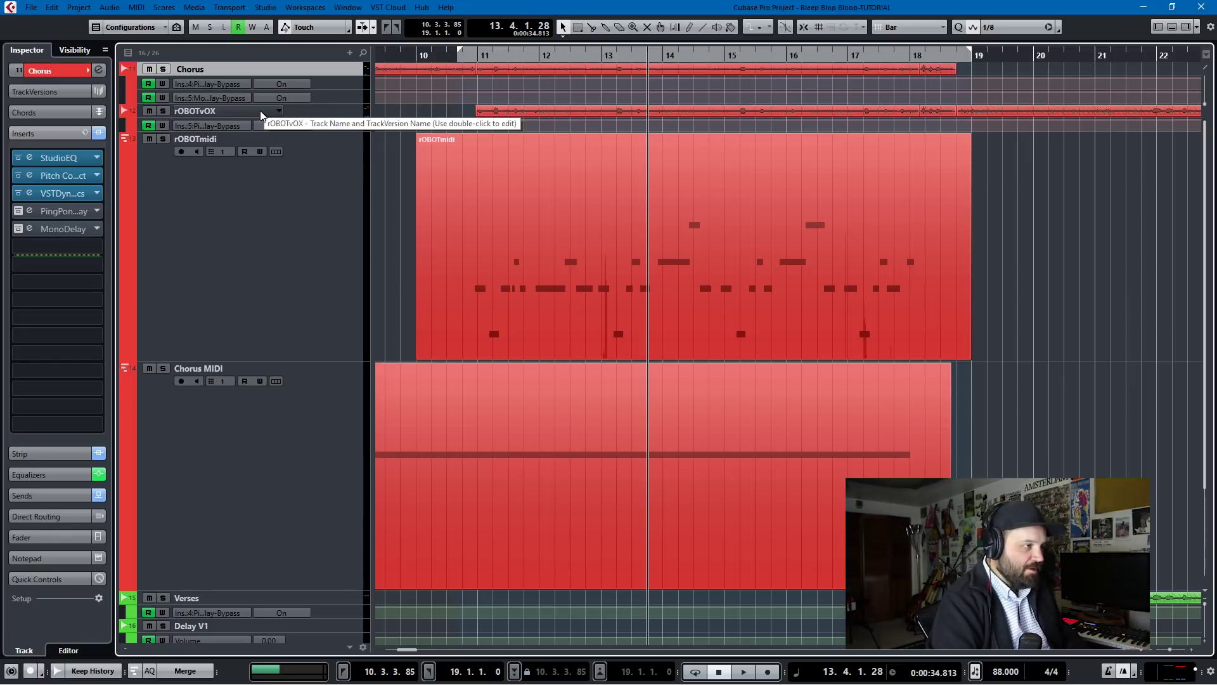
scroll(903, 375, "down", 5)
Audition the later section from bar 51, stopping around bar 54
scroll(891, 327, "right", 4)
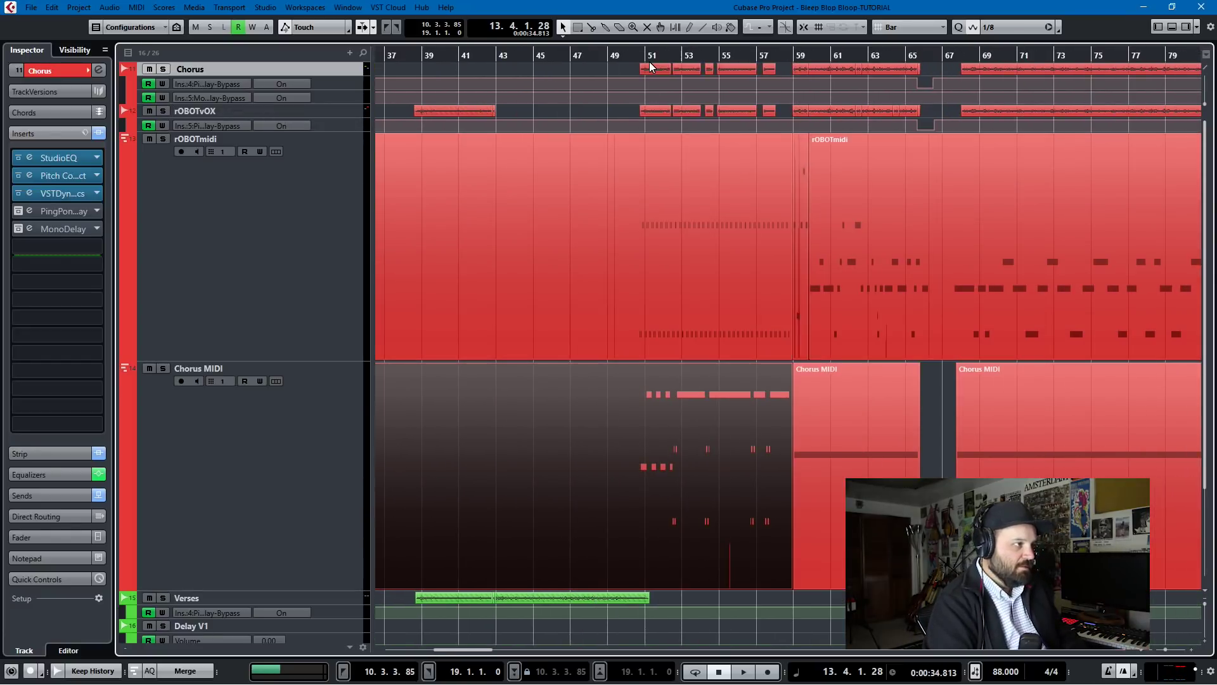
left_click(649, 61)
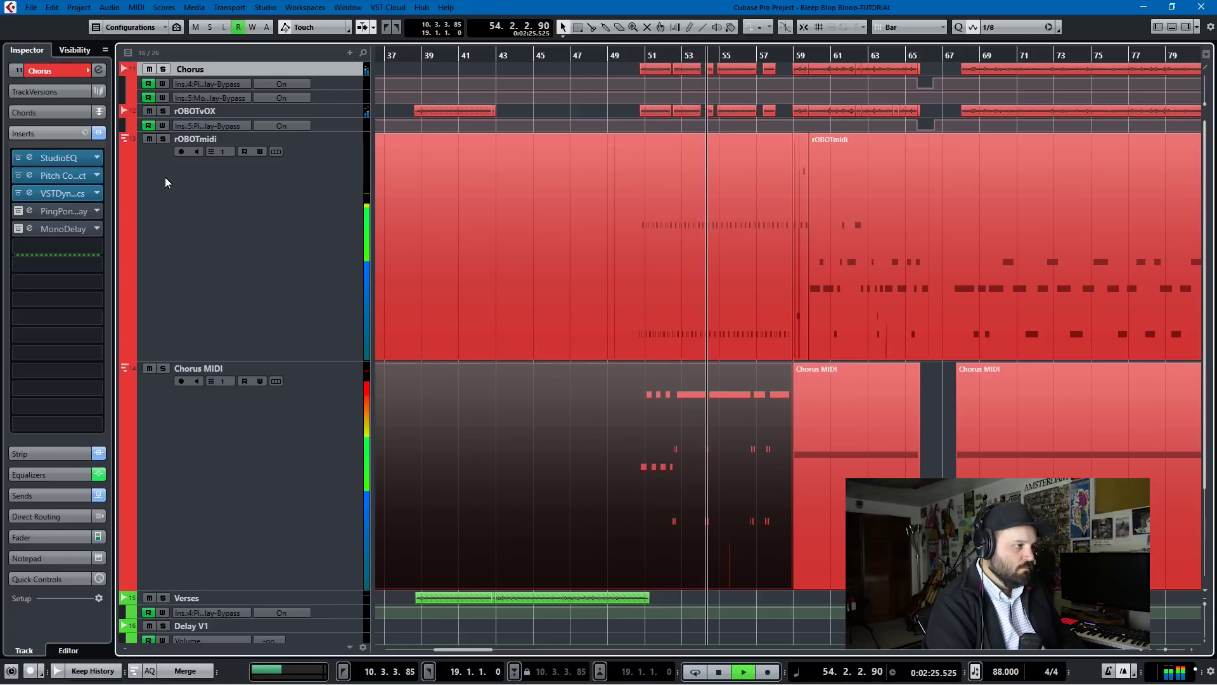
key("space")
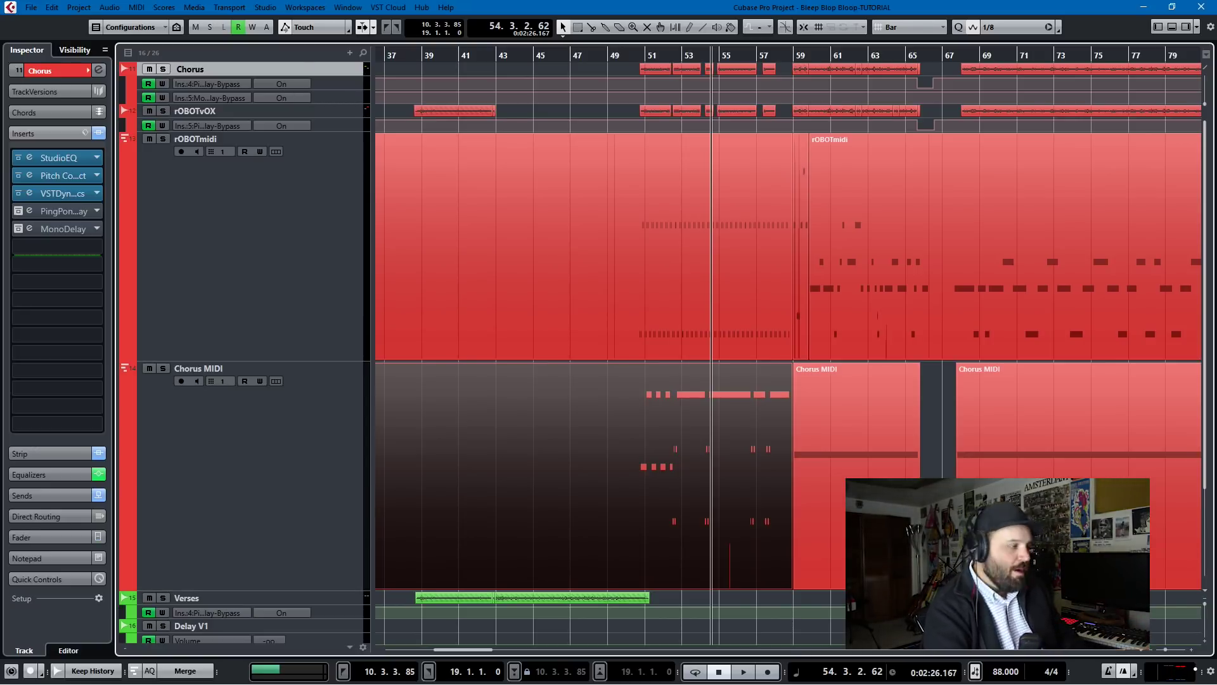
Rewind, add rOBOTvOX to the Chorus selection and return to the left locator
key("KP_Subtract")
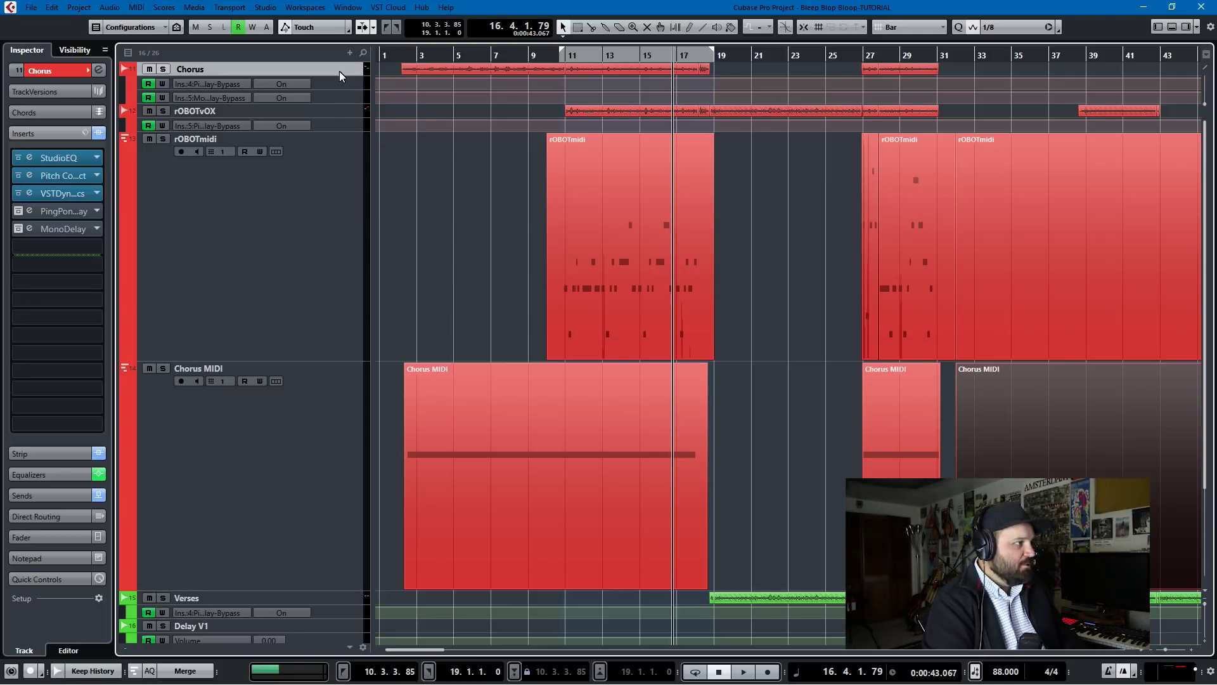
left_click(332, 111, "shift")
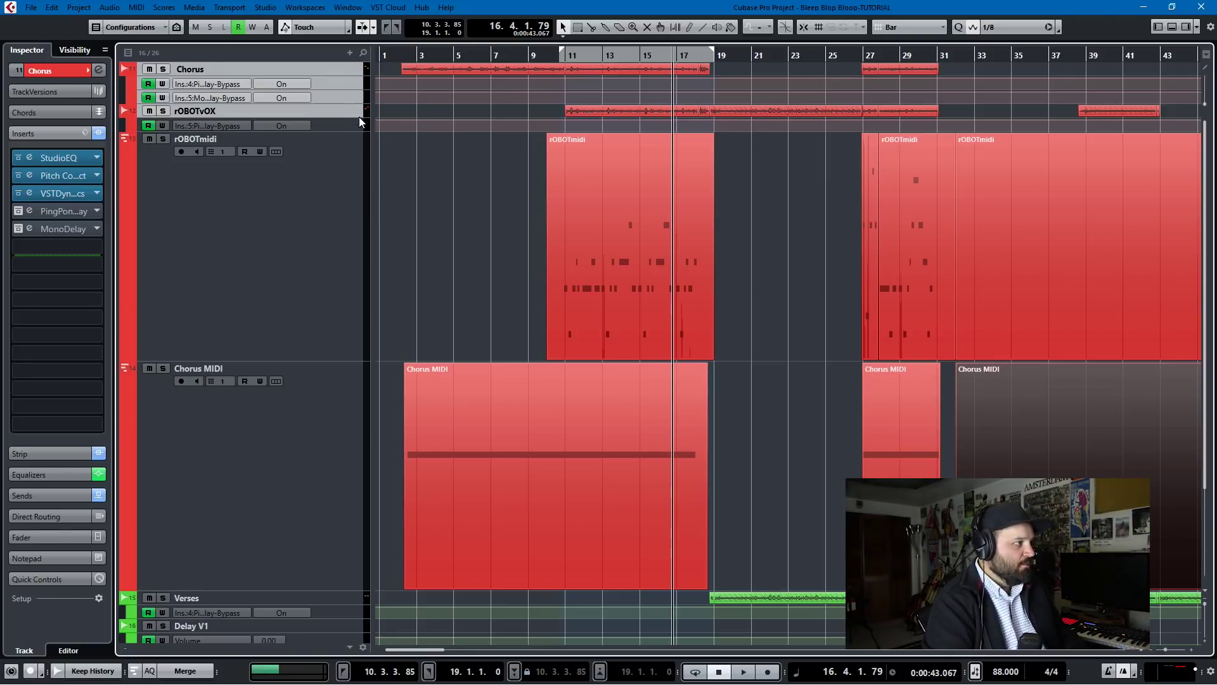
key("KP_1")
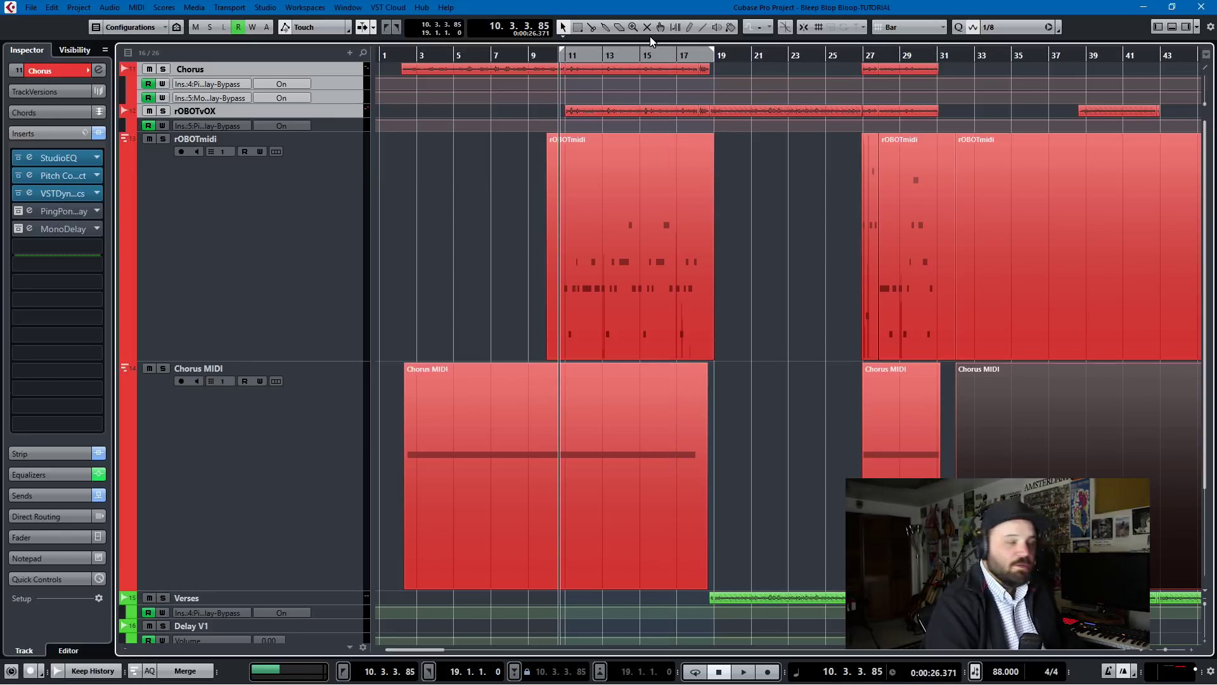
Solo Chorus and rOBOTvOX, then bypass all insert effects on rOBOTvOX
left_click(165, 67)
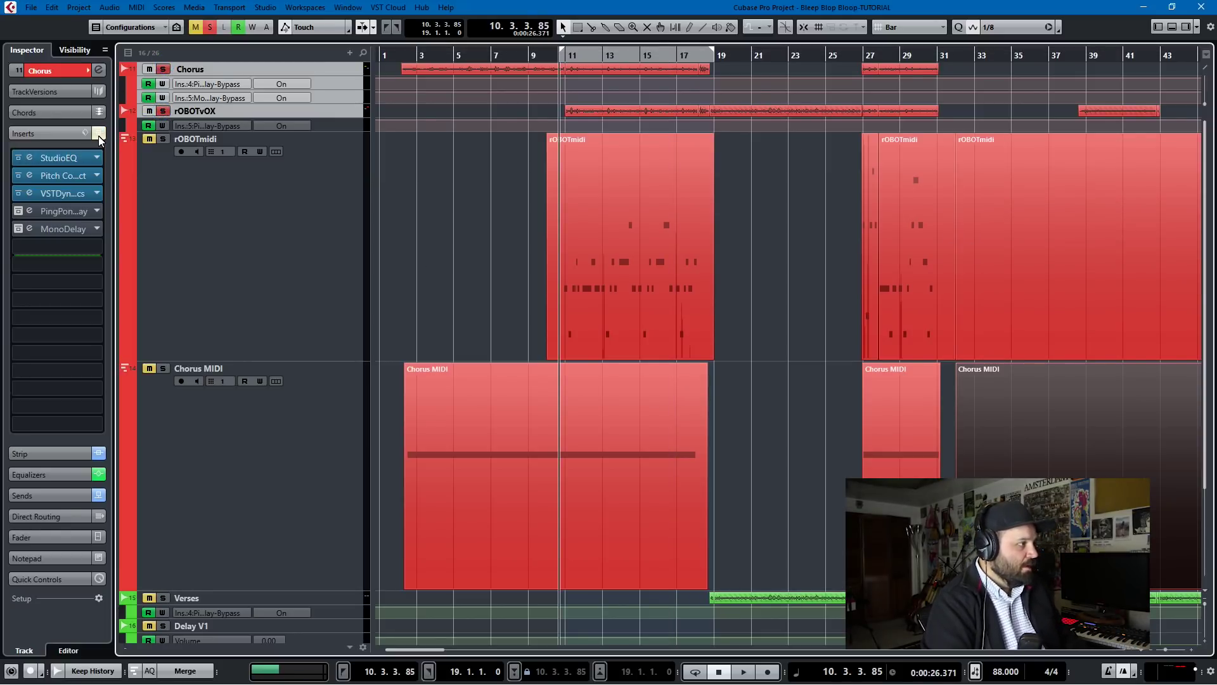
left_click(355, 114)
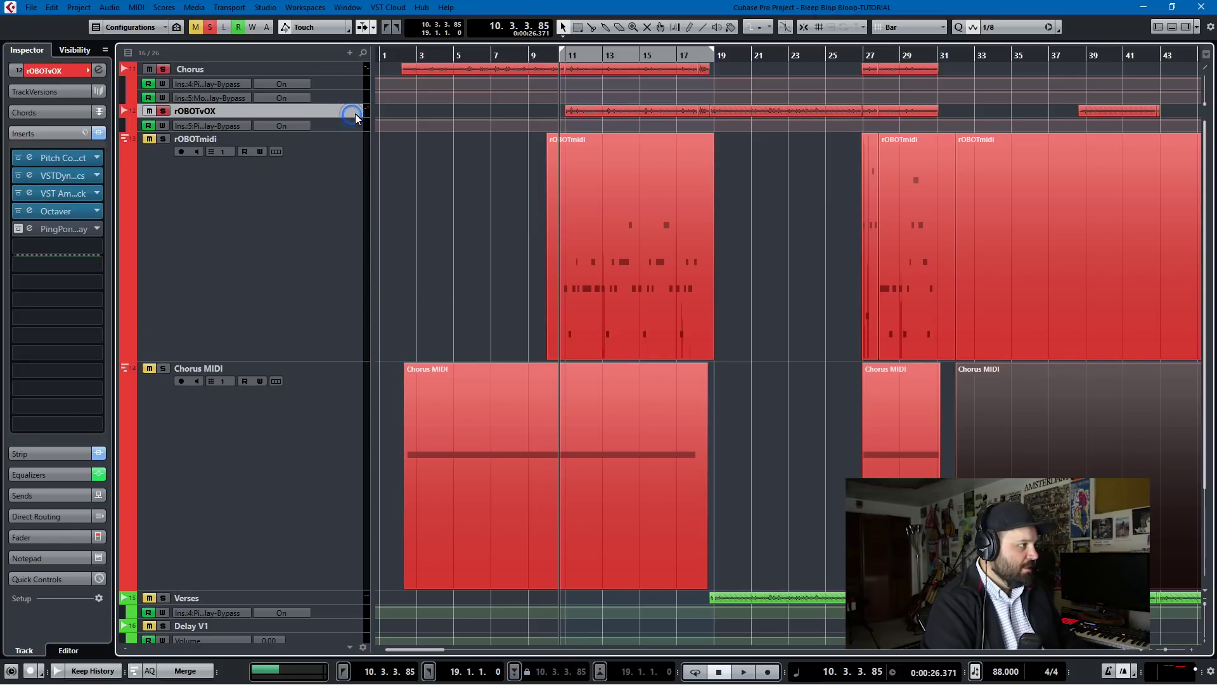
left_click(100, 133)
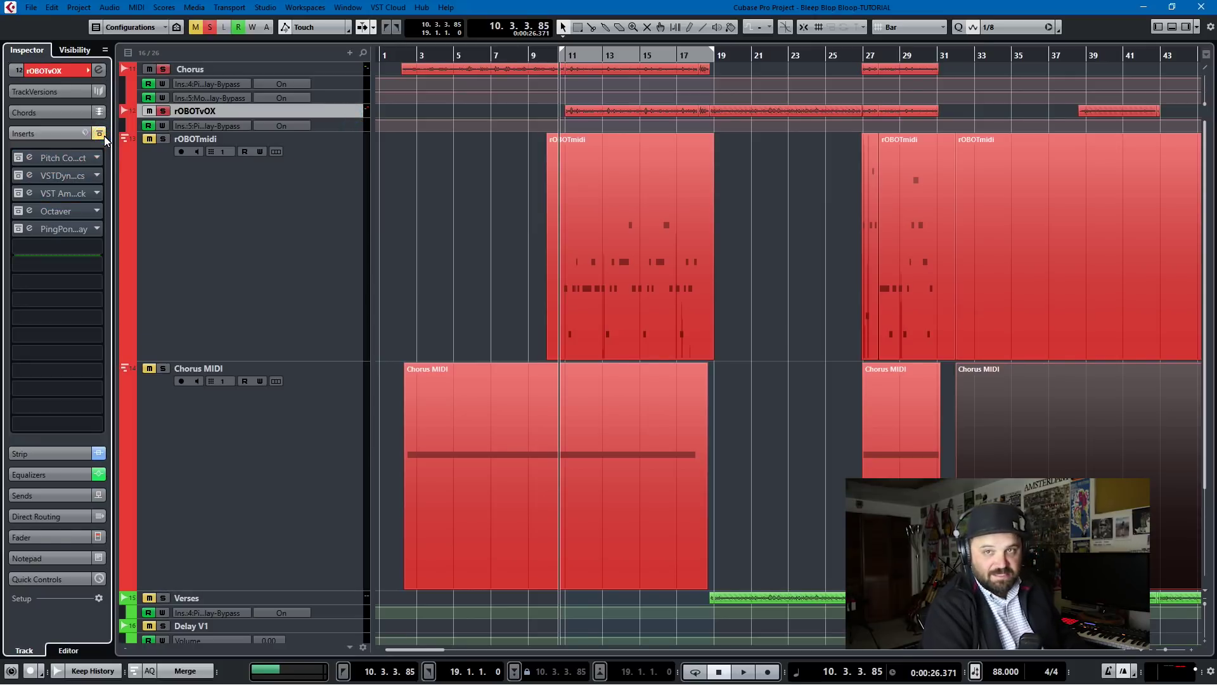
Play the dry chorus vocal while toggling solo on rOBOTvOX and Chorus, then stop
key("space")
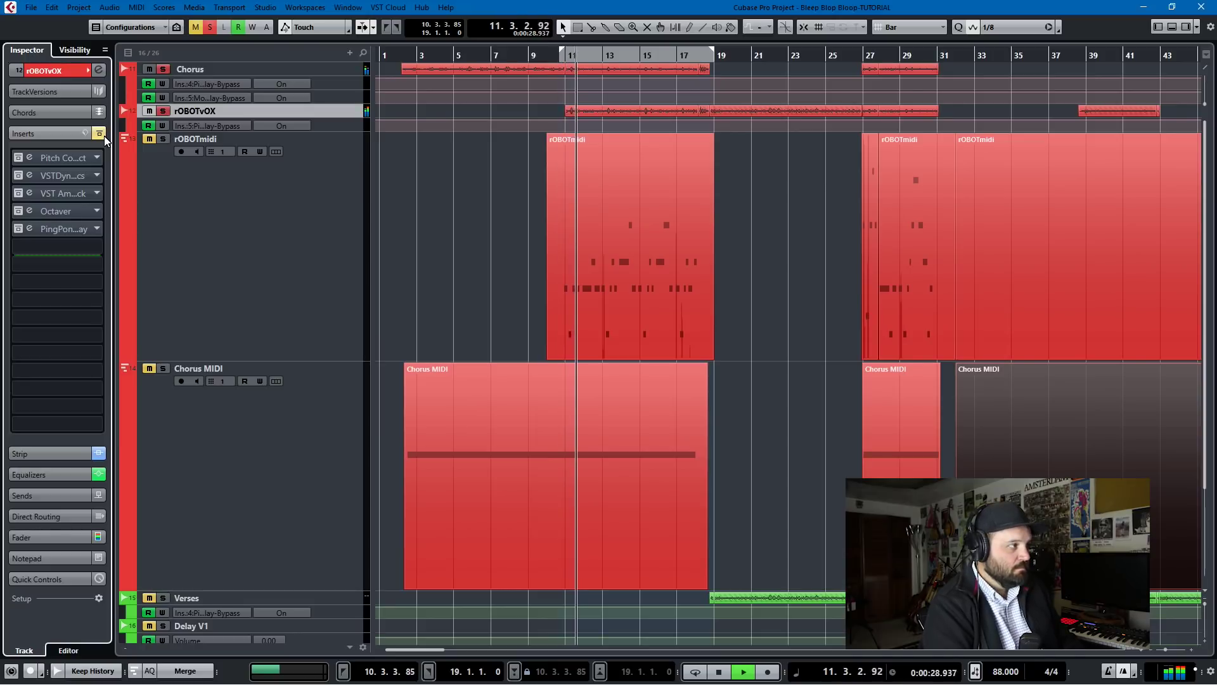
left_click(163, 111)
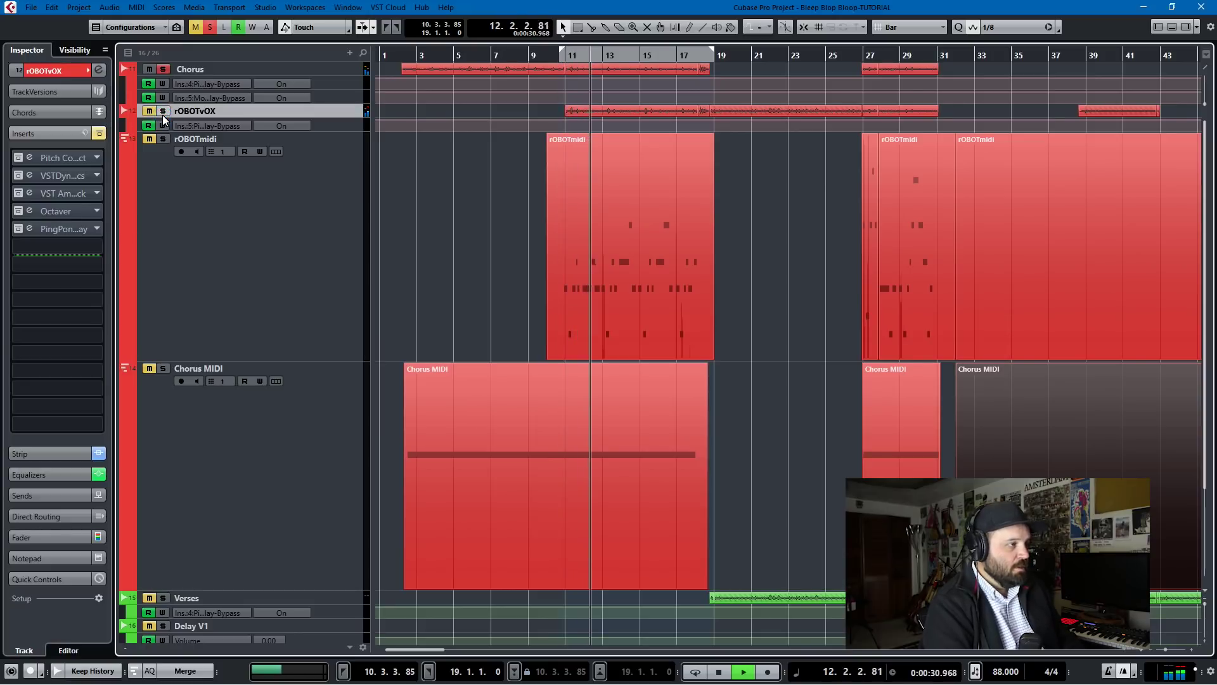
left_click(158, 69)
left_click(160, 111)
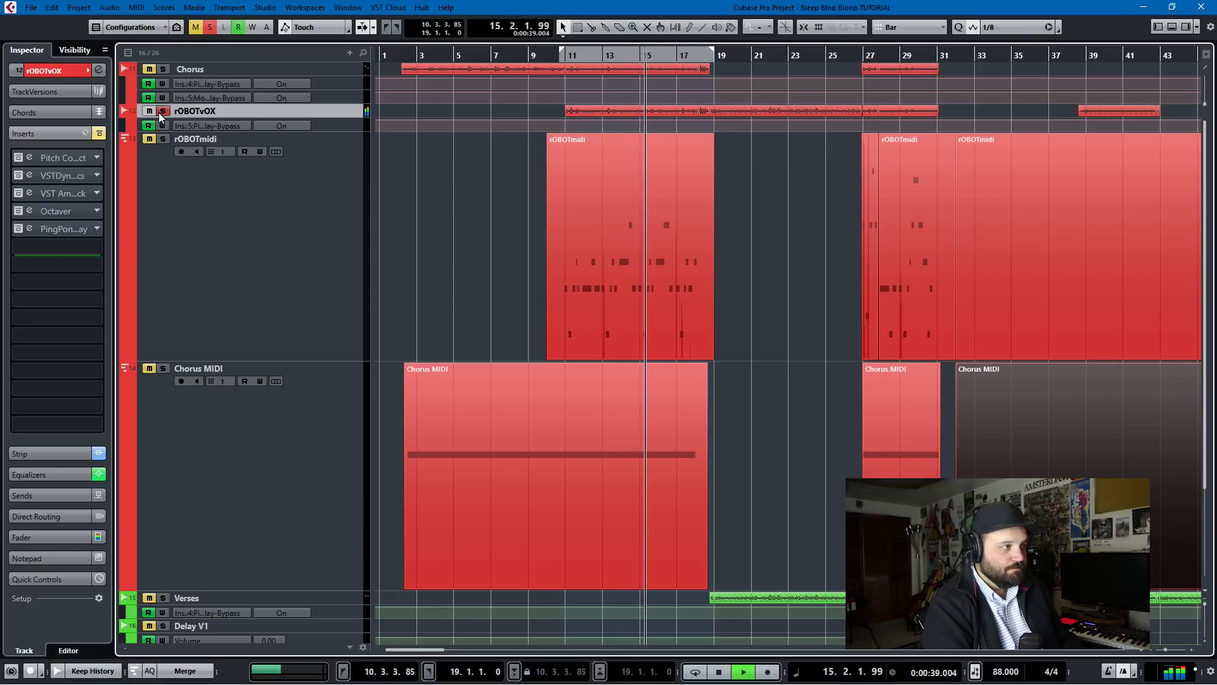
left_click(162, 69)
key("space")
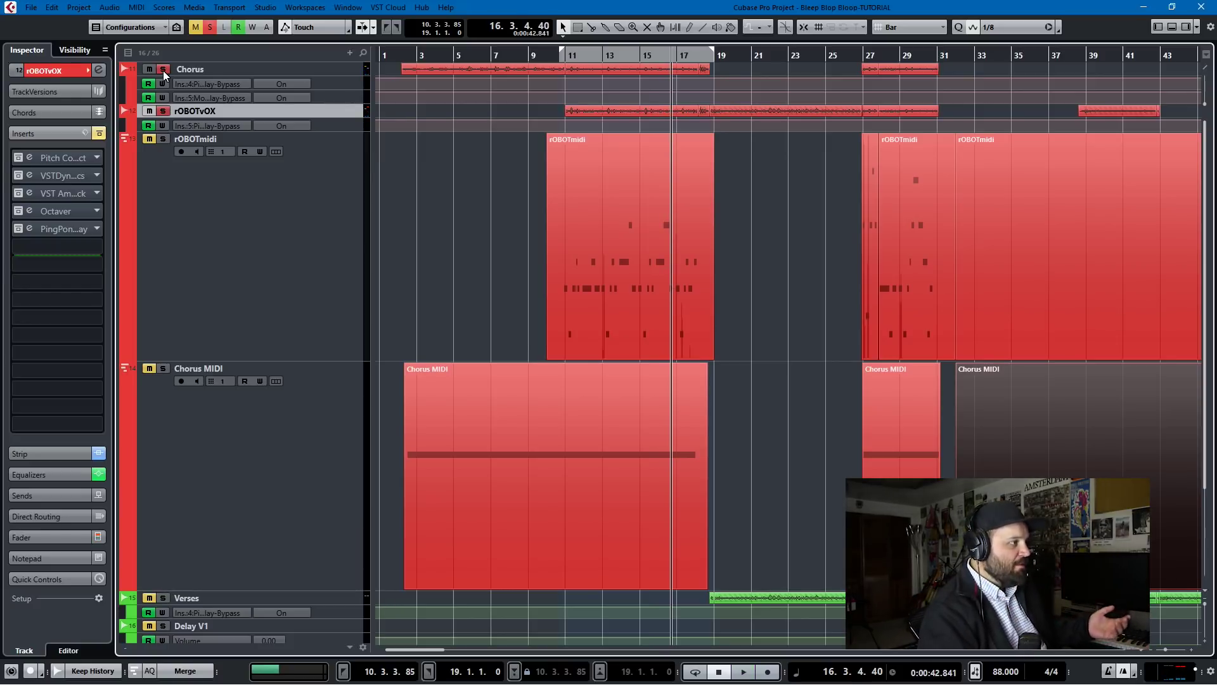
left_click(63, 157)
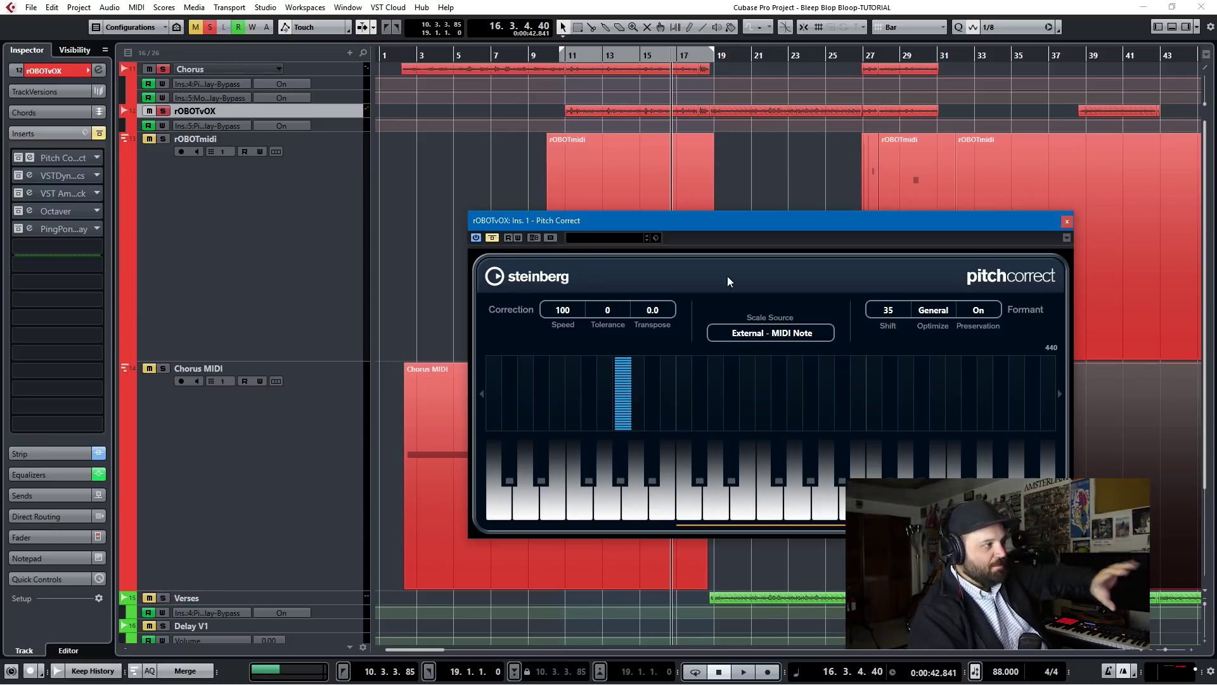
left_click(1068, 222)
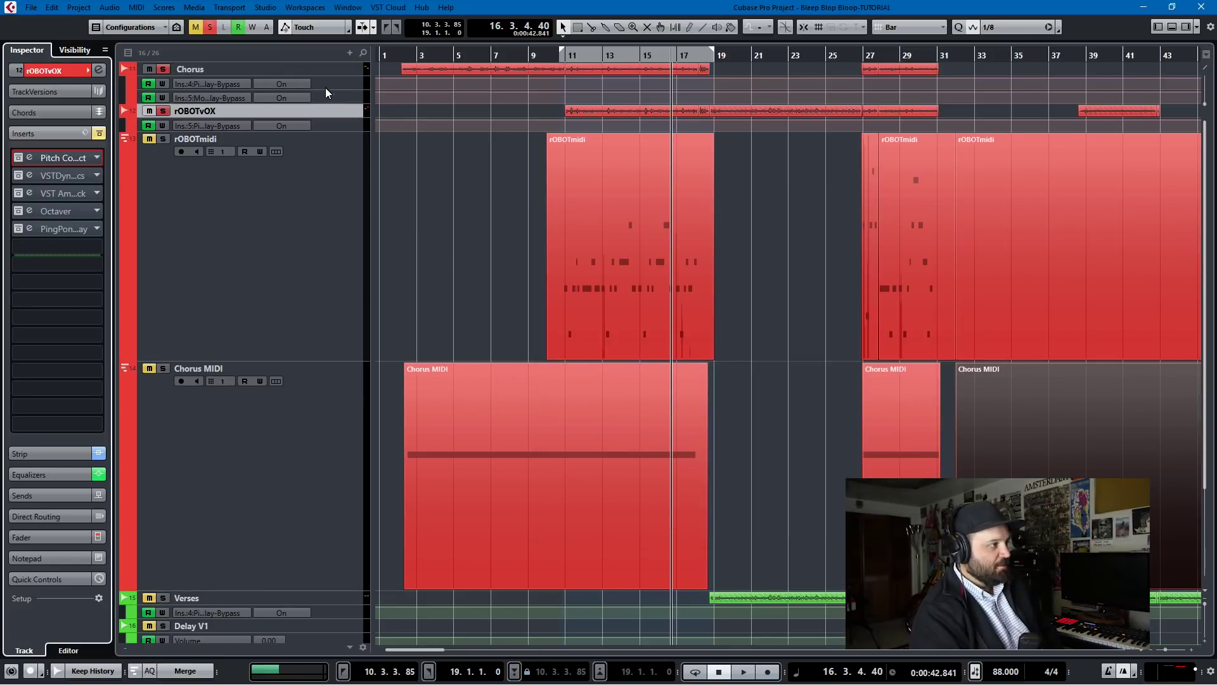
Reselect rOBOTvOX with its inserts active and play from the left locator
left_click(336, 68)
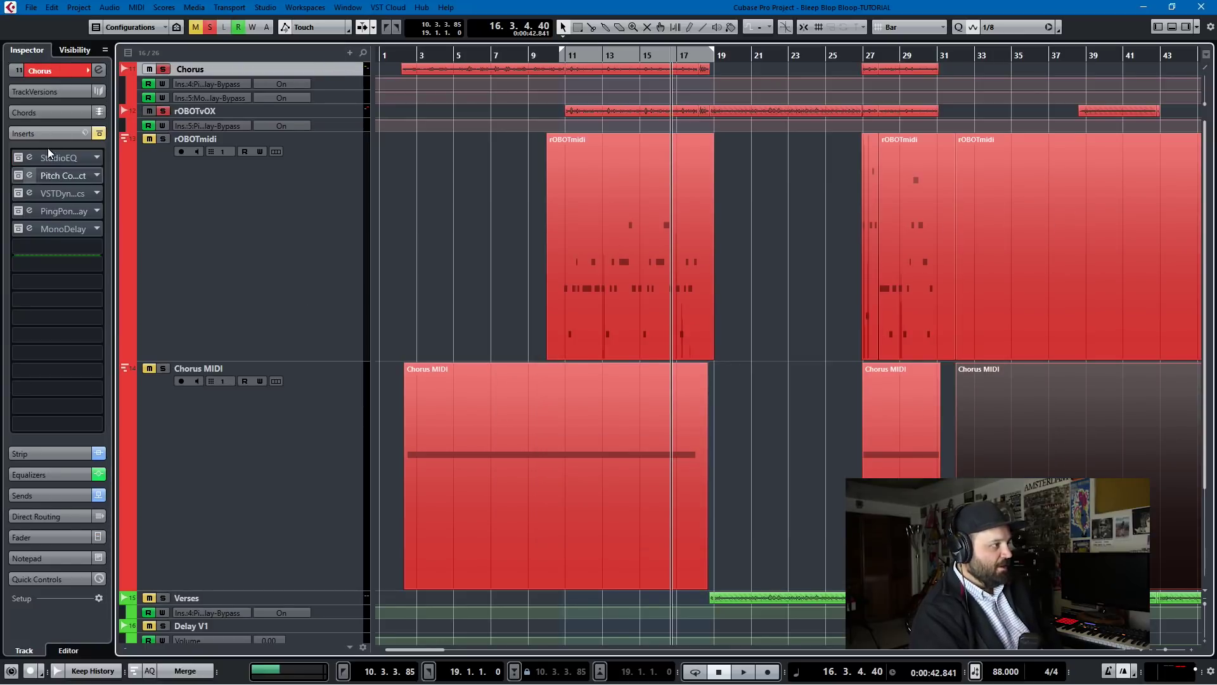
left_click(330, 114)
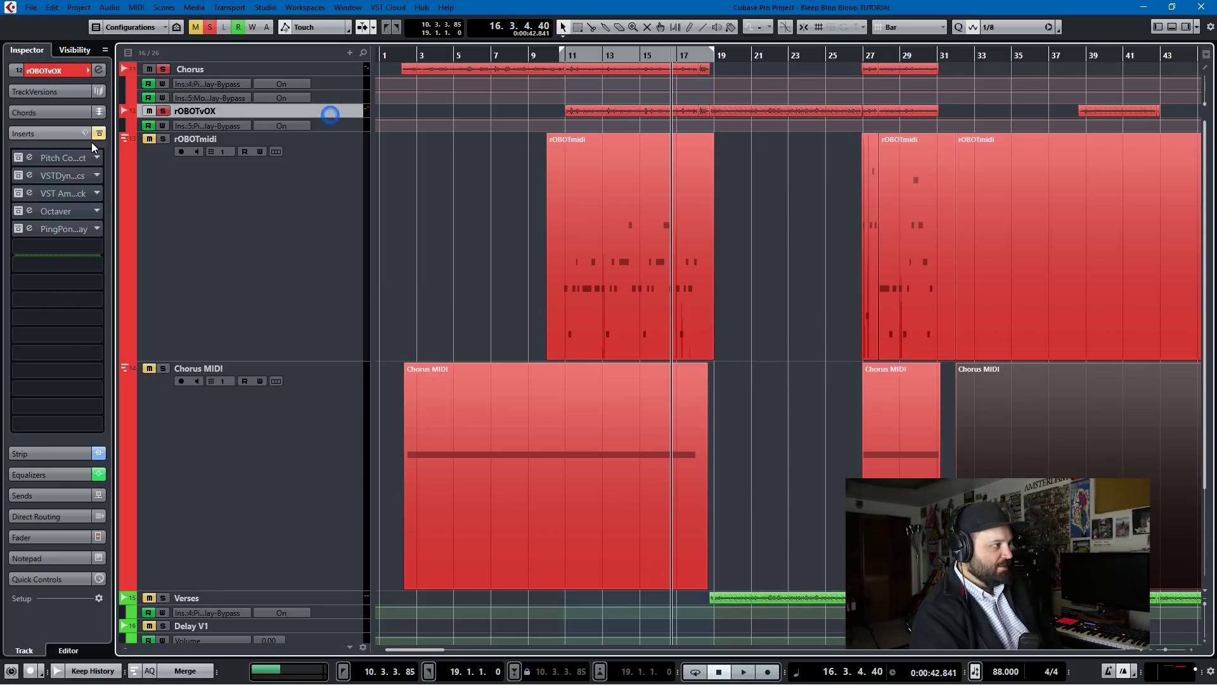
key("KP_1")
key("space")
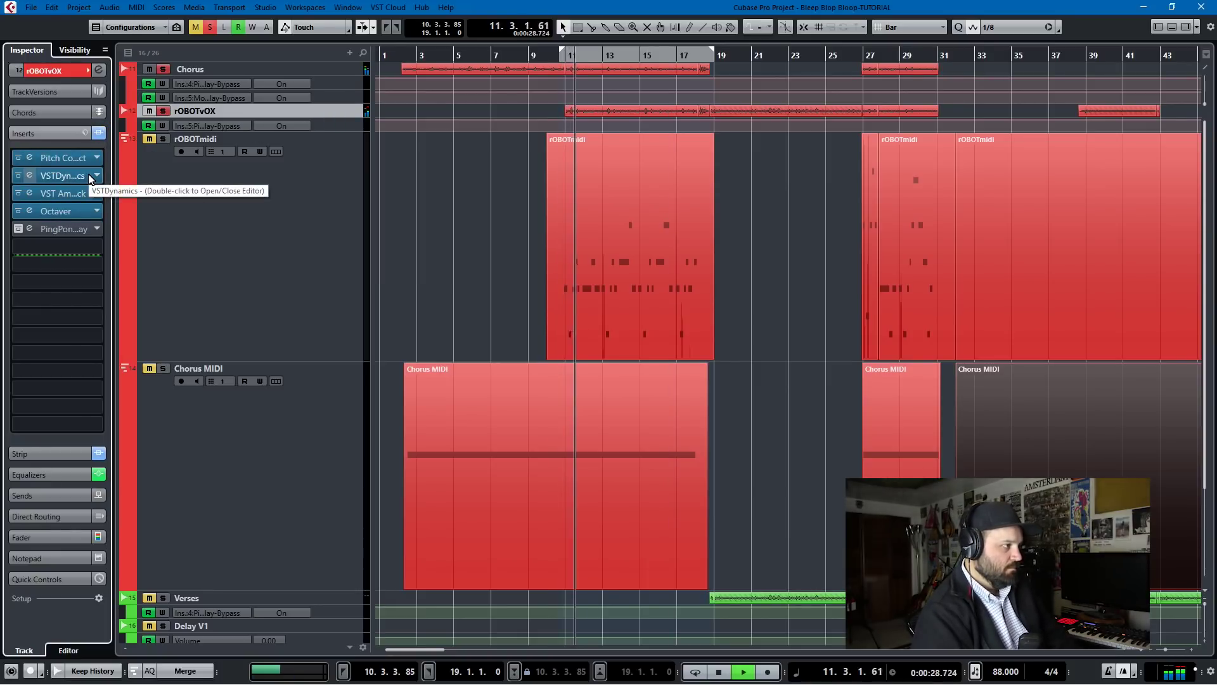
Solo rOBOTmidi and Chorus MIDI to hear the robot vocal, stopping at 14.3.4.35
left_click(164, 141)
left_click(164, 369)
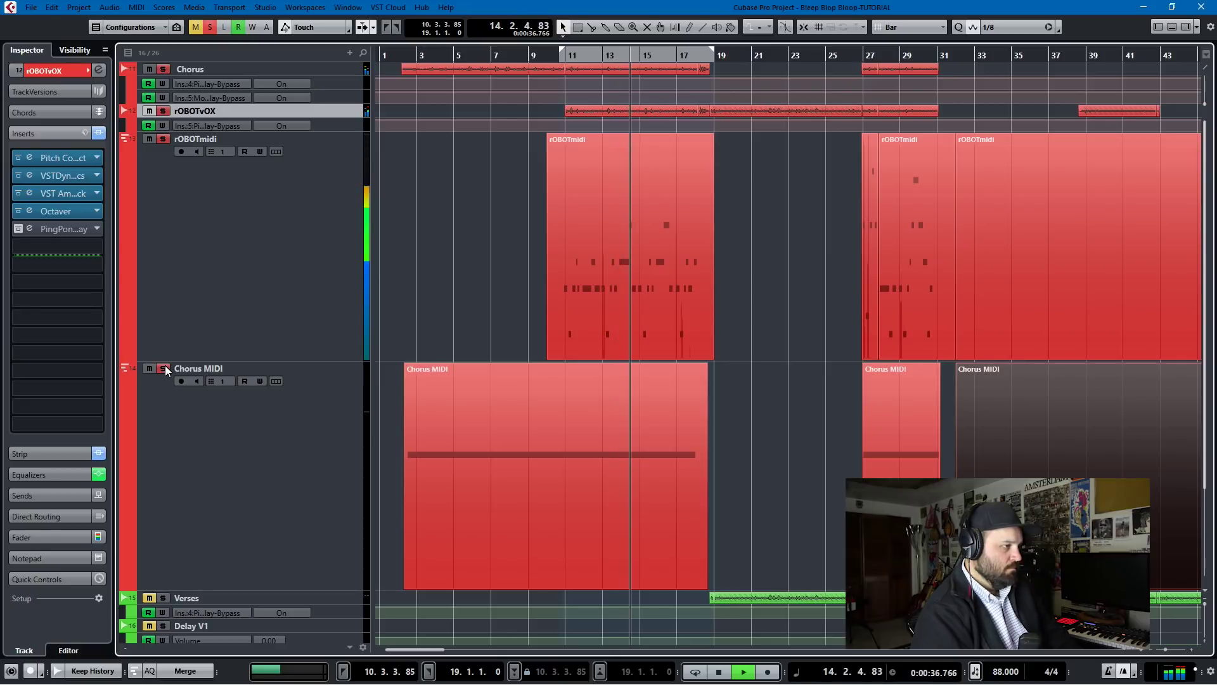
key("space")
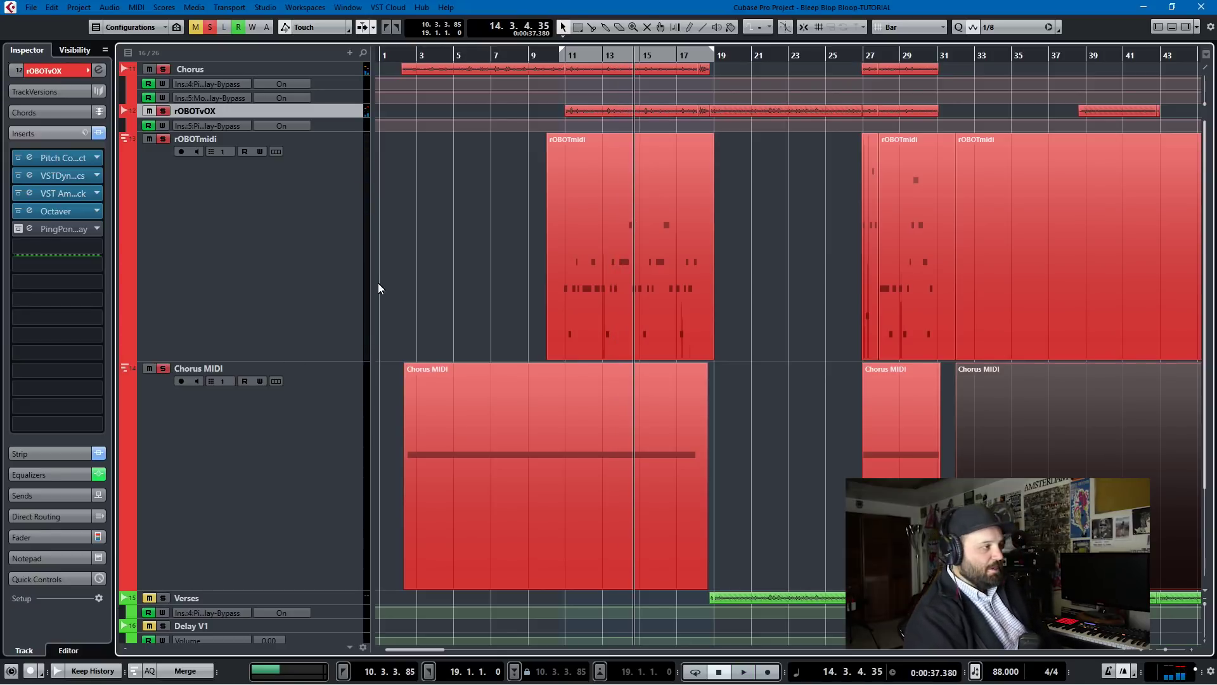
Compare the rOBOTvOX and rOBOTmidi tracks, then select and deselect the rOBOTmidi part
left_click(233, 219)
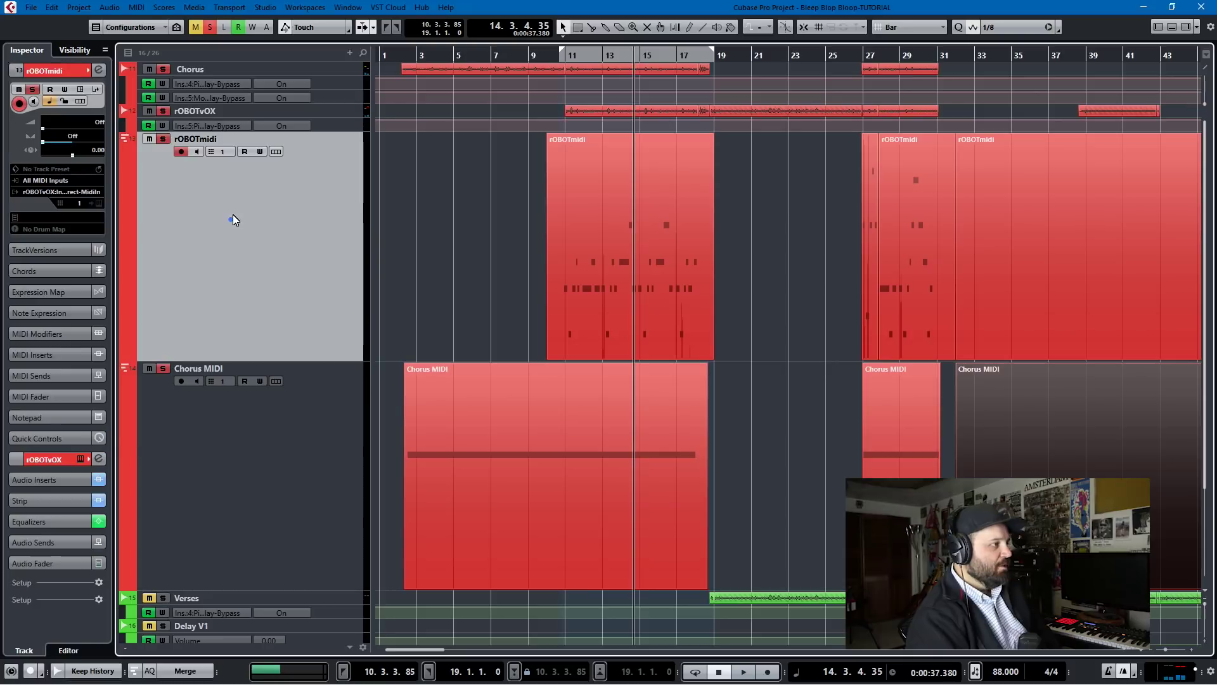
left_click(322, 117)
left_click(291, 420)
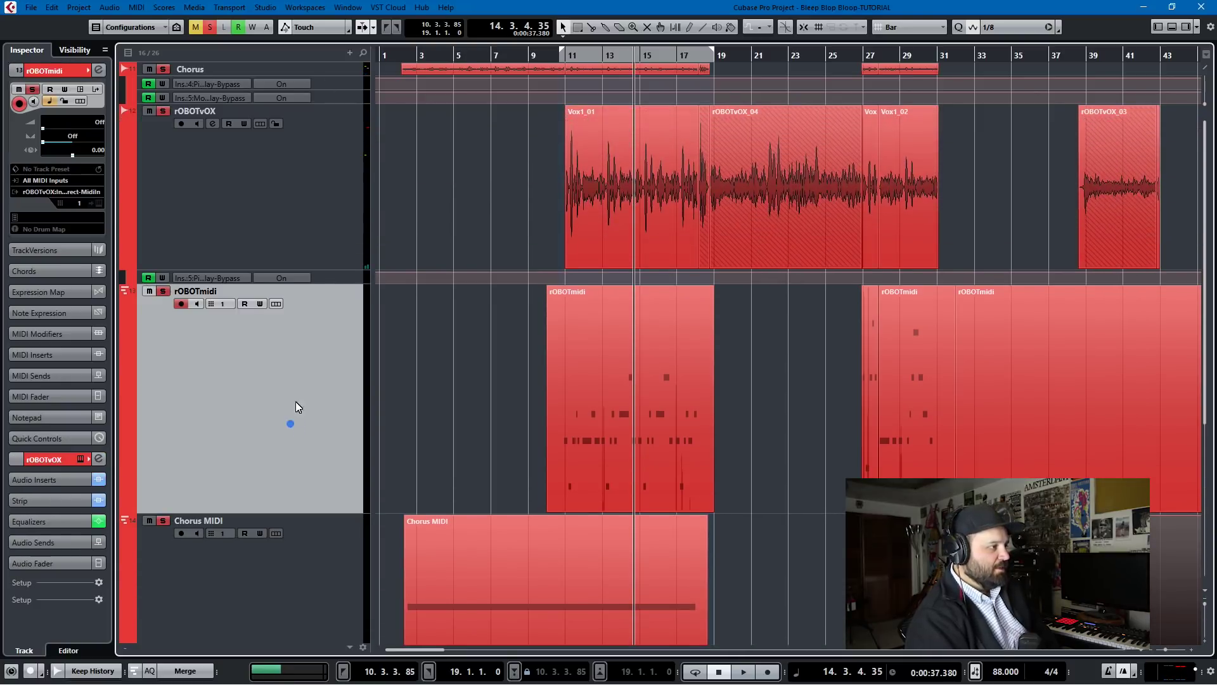
left_click(303, 231)
left_click(301, 351)
left_click(294, 188)
left_click(285, 382)
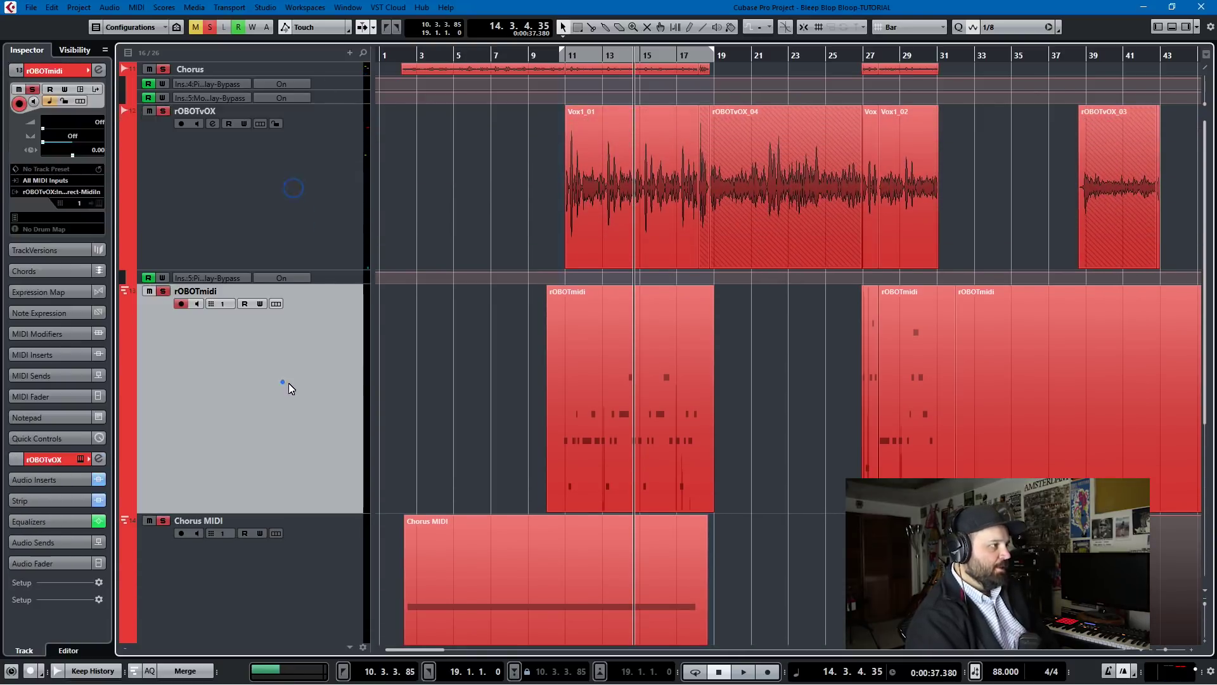
left_click(280, 220)
left_click(280, 366)
left_click(579, 325)
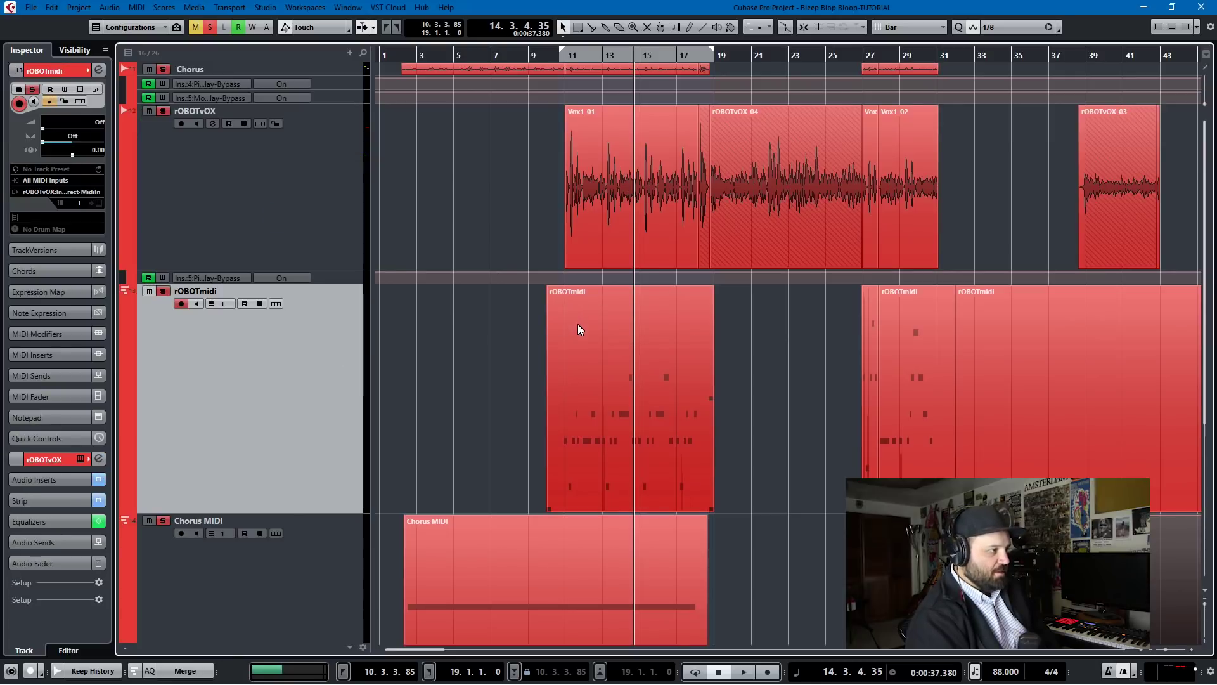
left_click(495, 345)
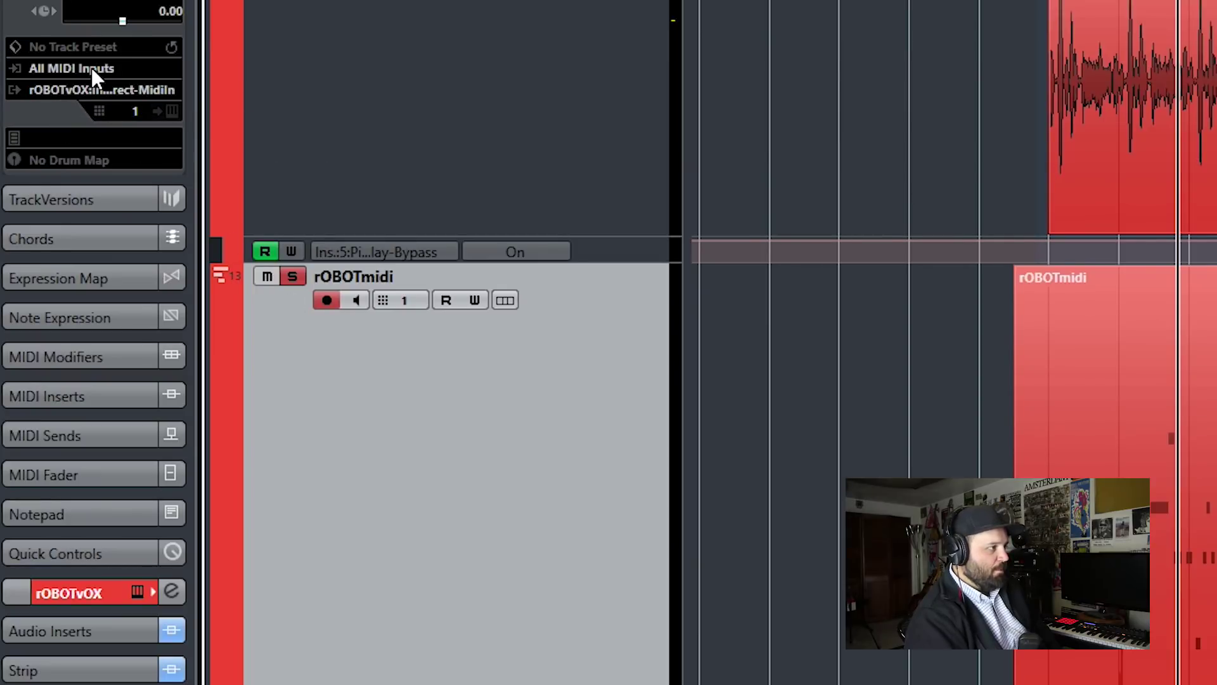
Confirm rOBOTmidi's MIDI output feeds Pitch Correct and open its part in the Key Editor
left_click(91, 90)
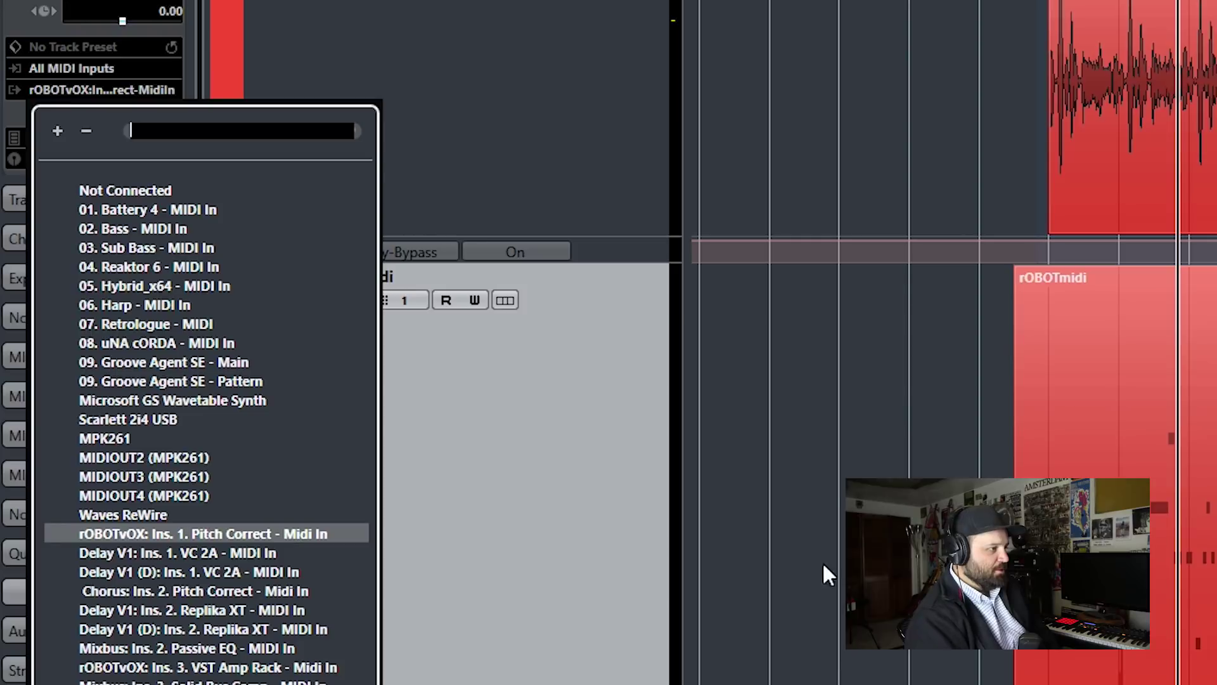
left_click(794, 473)
double_click(1117, 298)
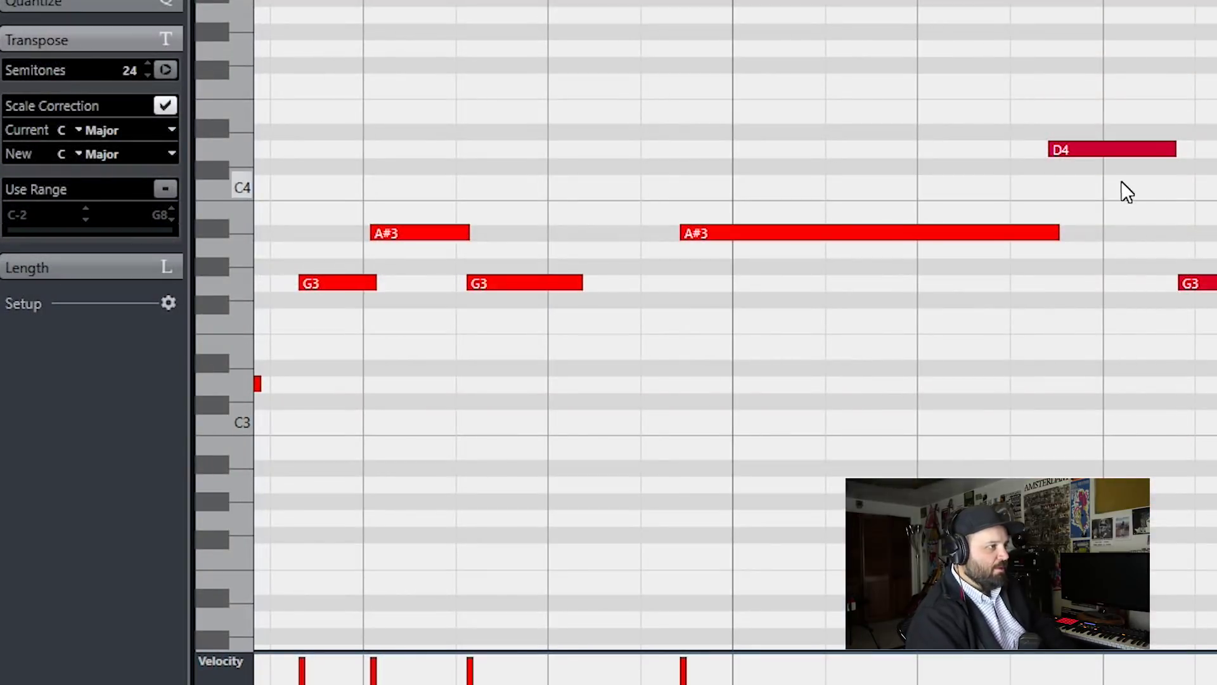
Zoom out to the full rOBOTmidi melody (G3, A#3, D3, D4), play it, and close the editor
scroll(1127, 276, "down", 5)
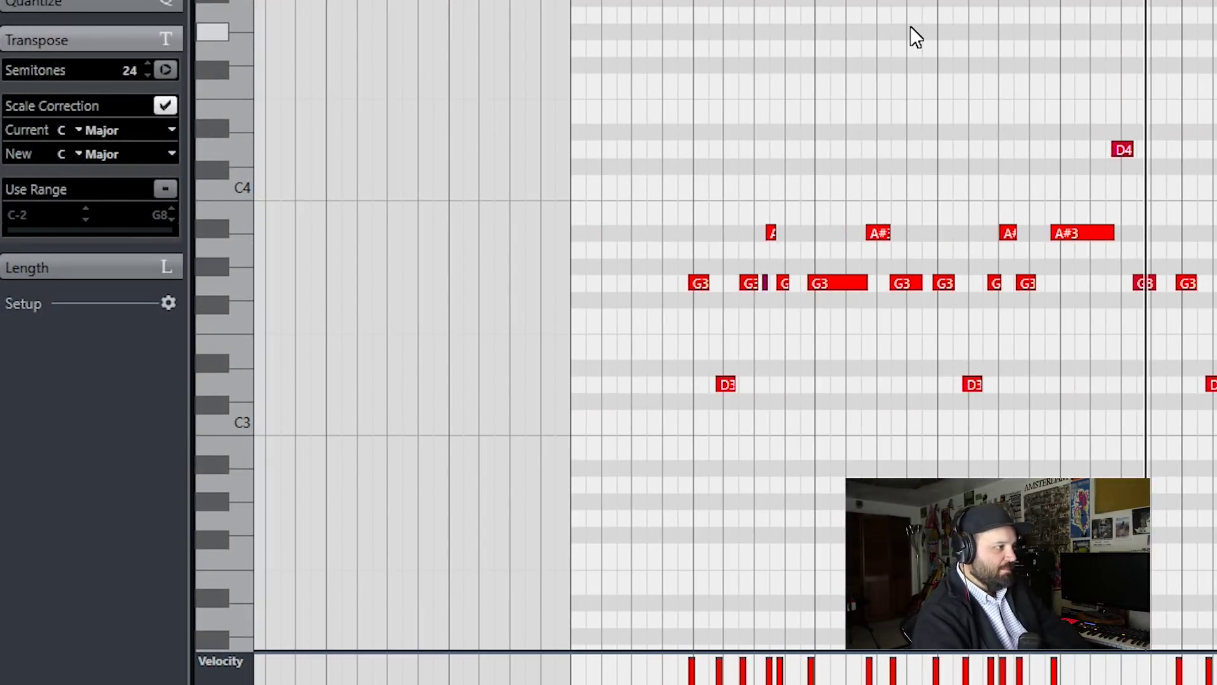
key("KP_Subtract")
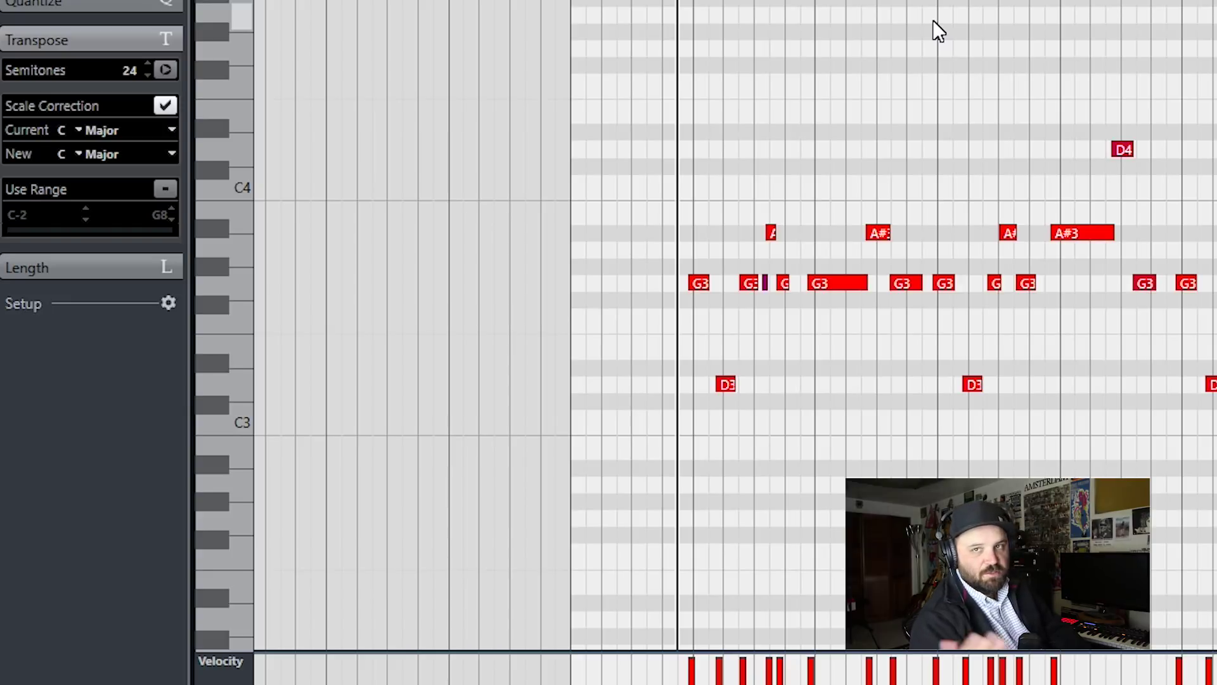
key("space")
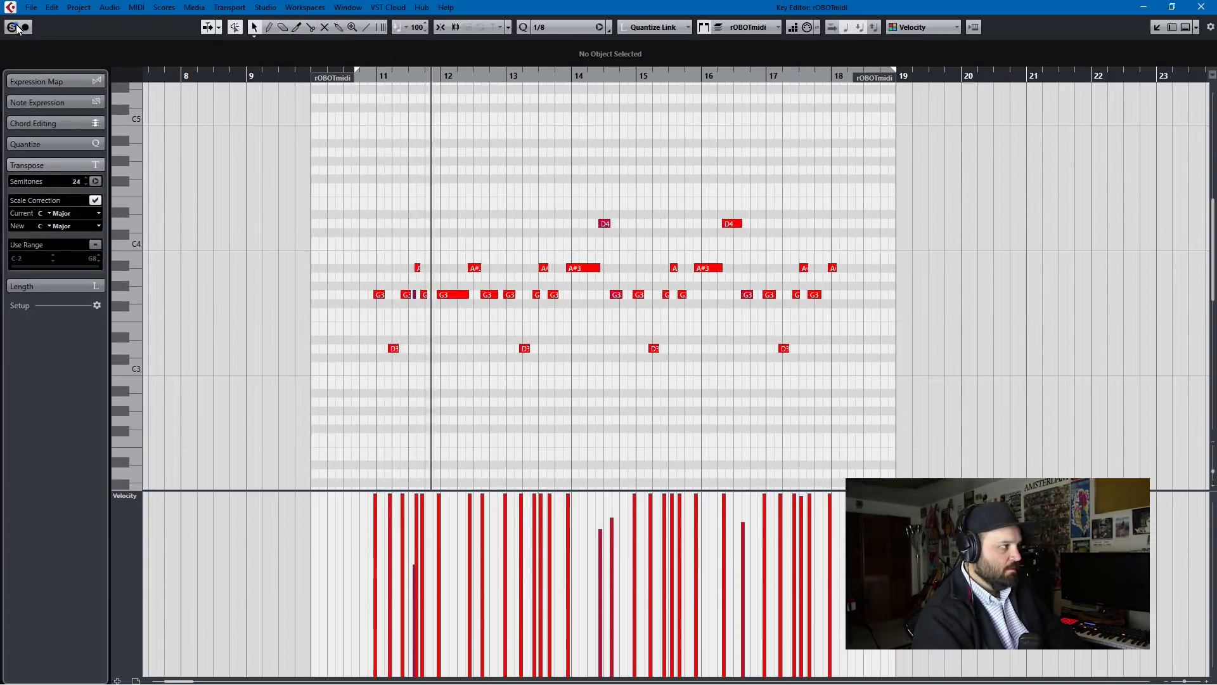
left_click(1213, 10)
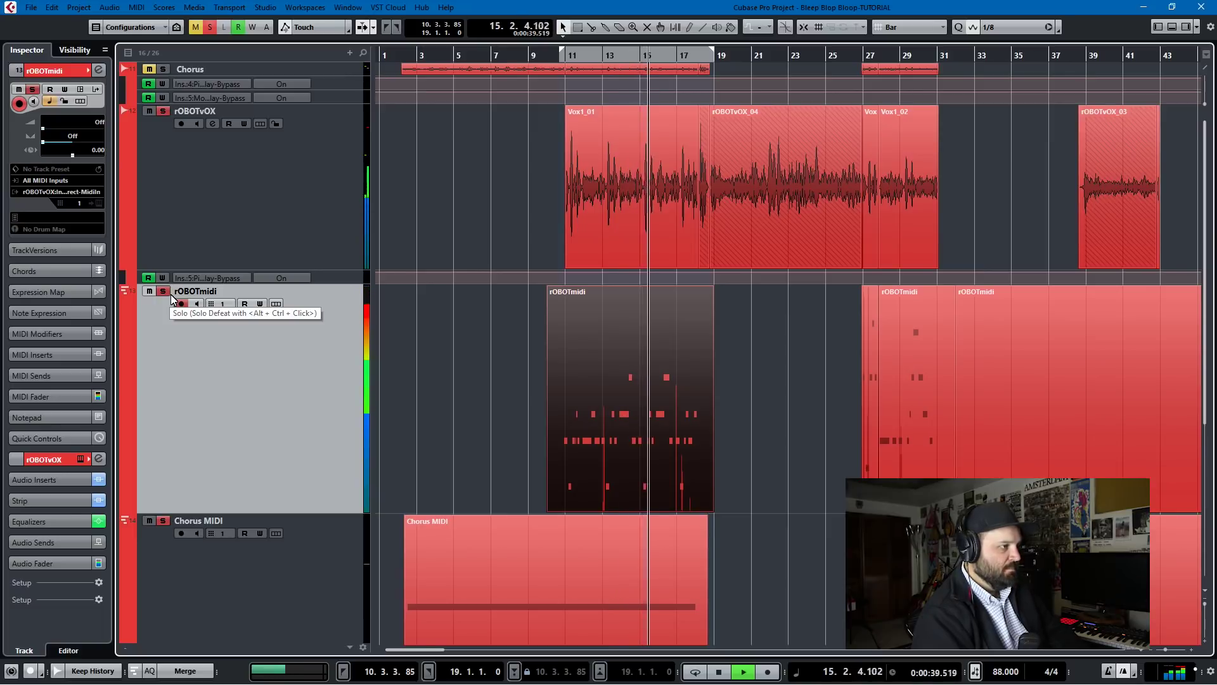
Stop playback at 15.3.2.57 and open rOBOTvOX's VST Amp Rack with its Flanger post-effect
key("space")
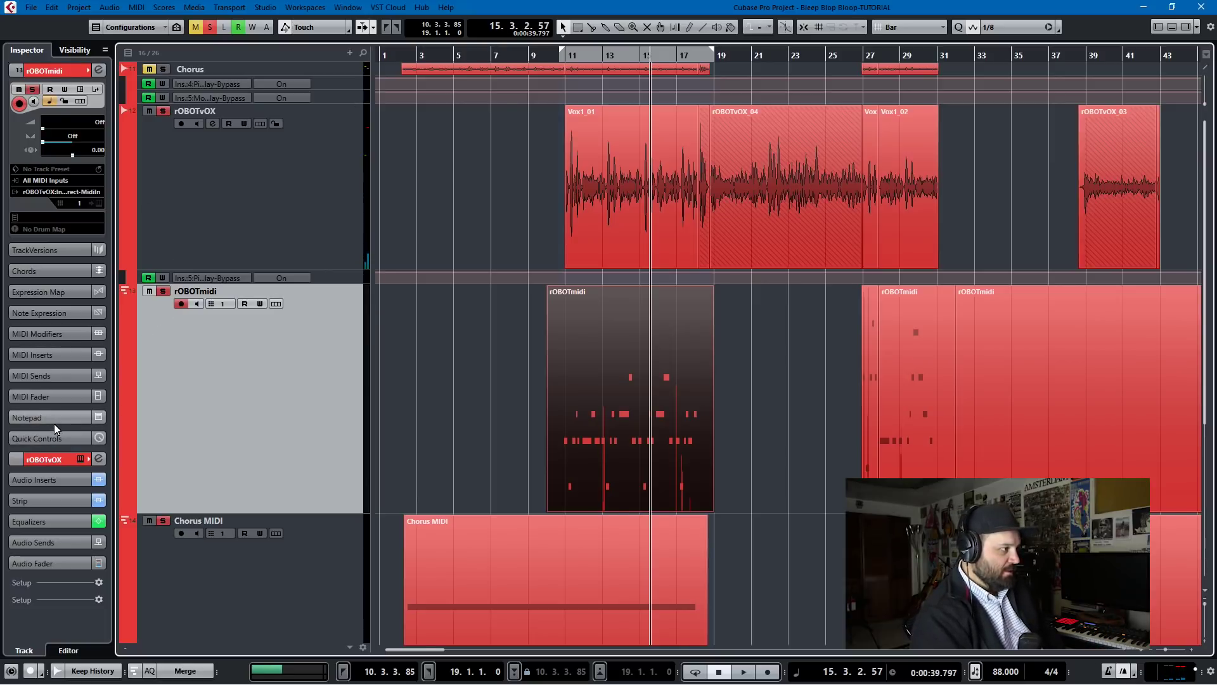
left_click(56, 477)
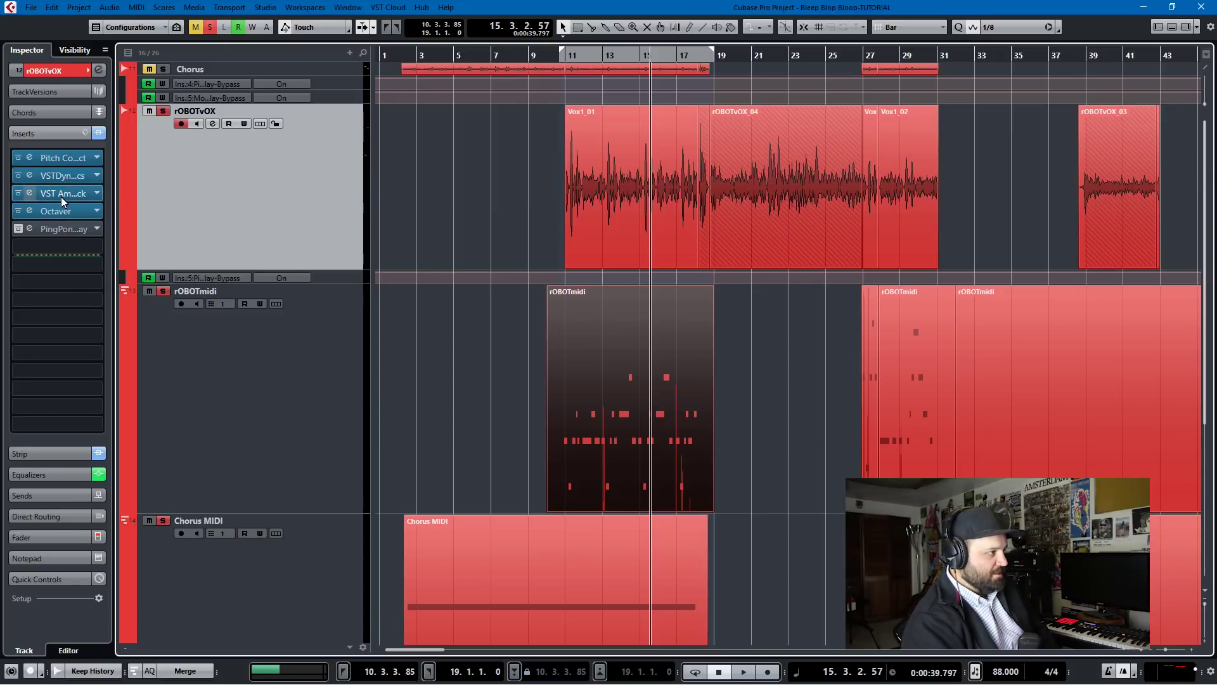
left_click(62, 198)
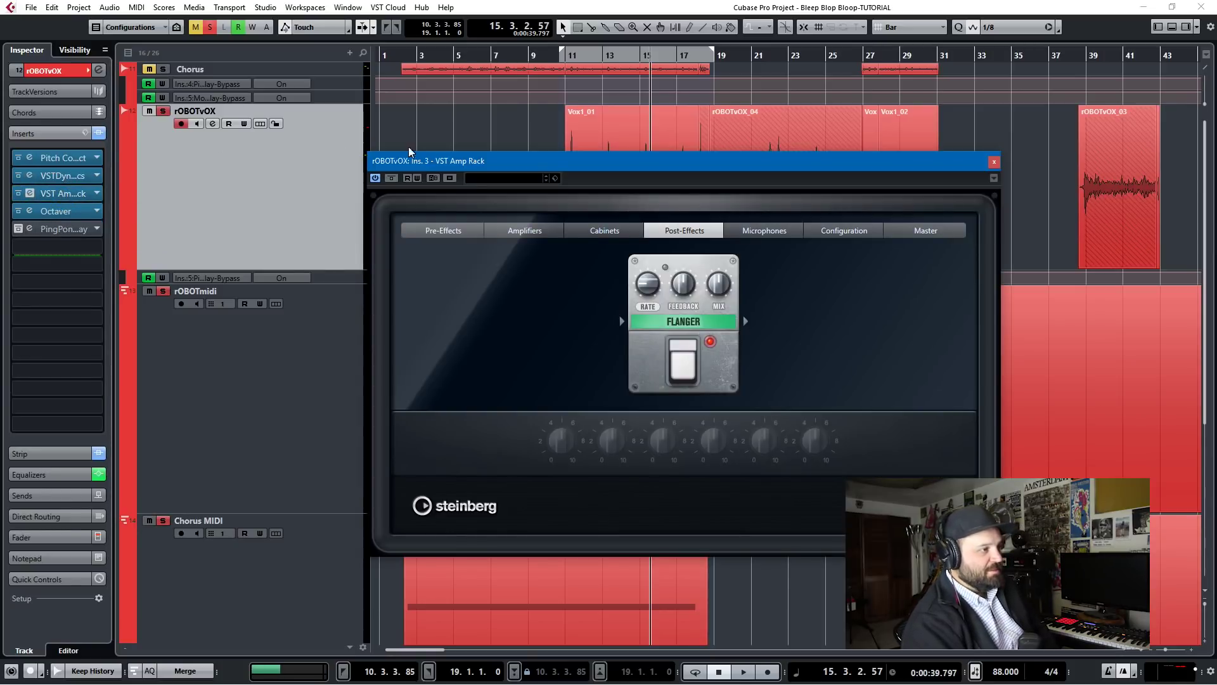
Check the Amp Rack's Overdrive/Compressor pre-effects and Flanger post-effect, then open the Octaver settings
left_click(449, 227)
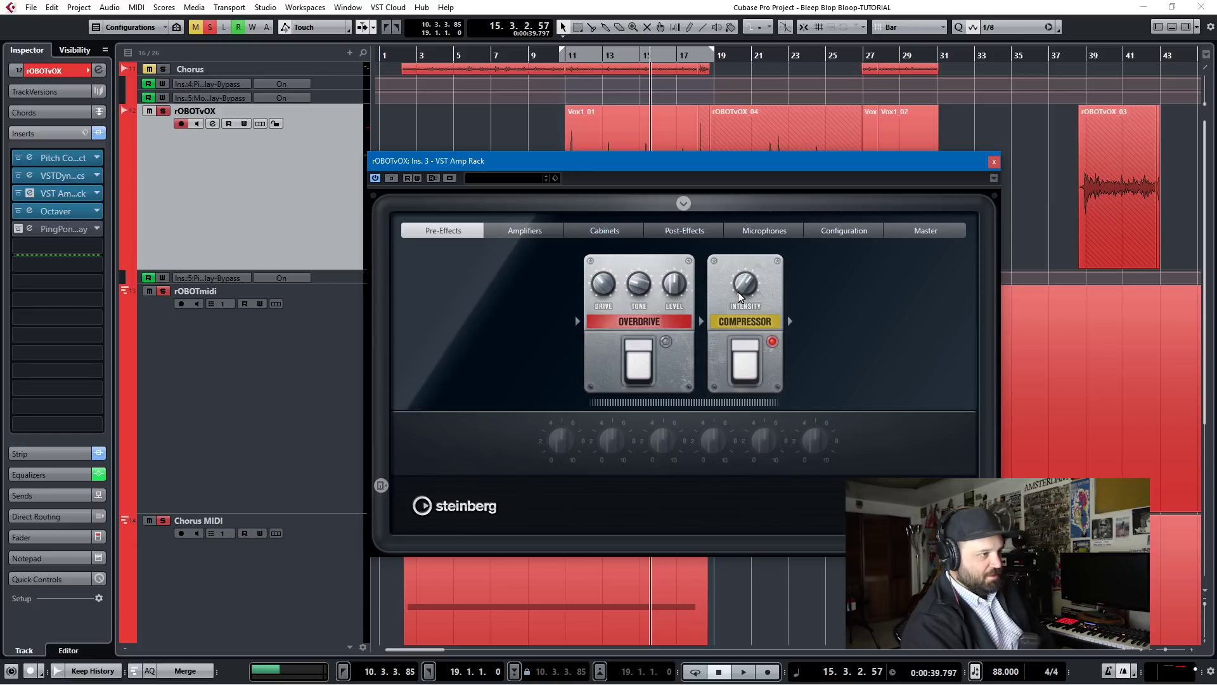
left_click(690, 236)
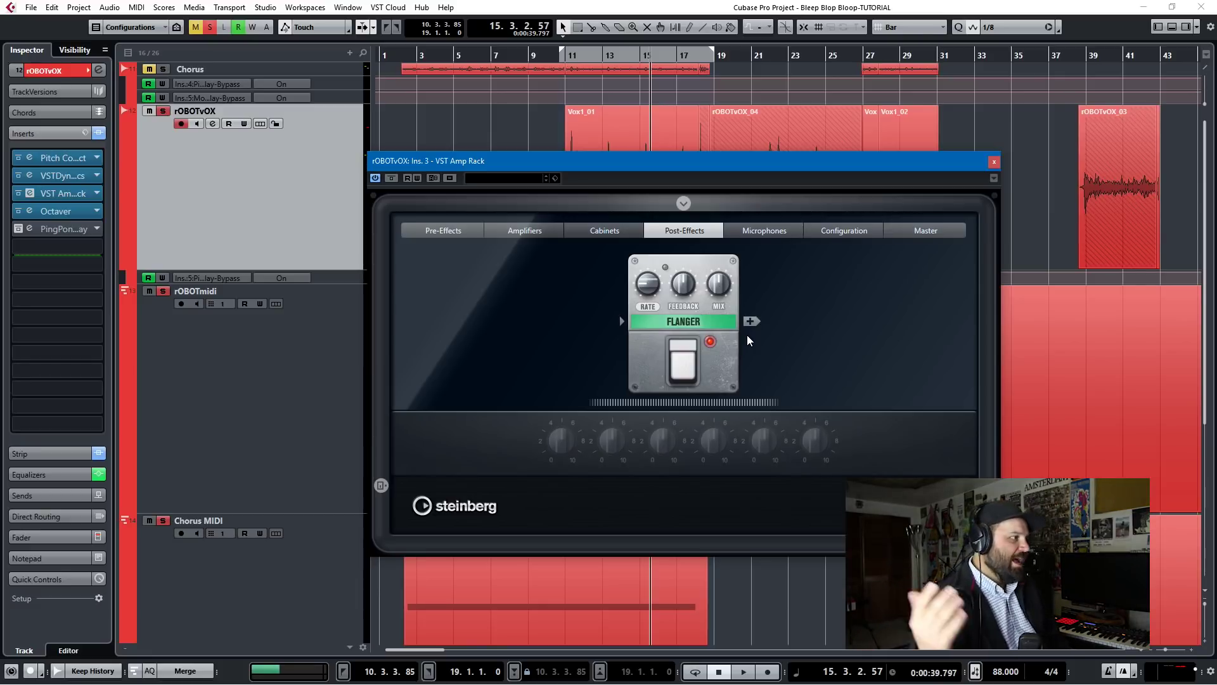
left_click(29, 210)
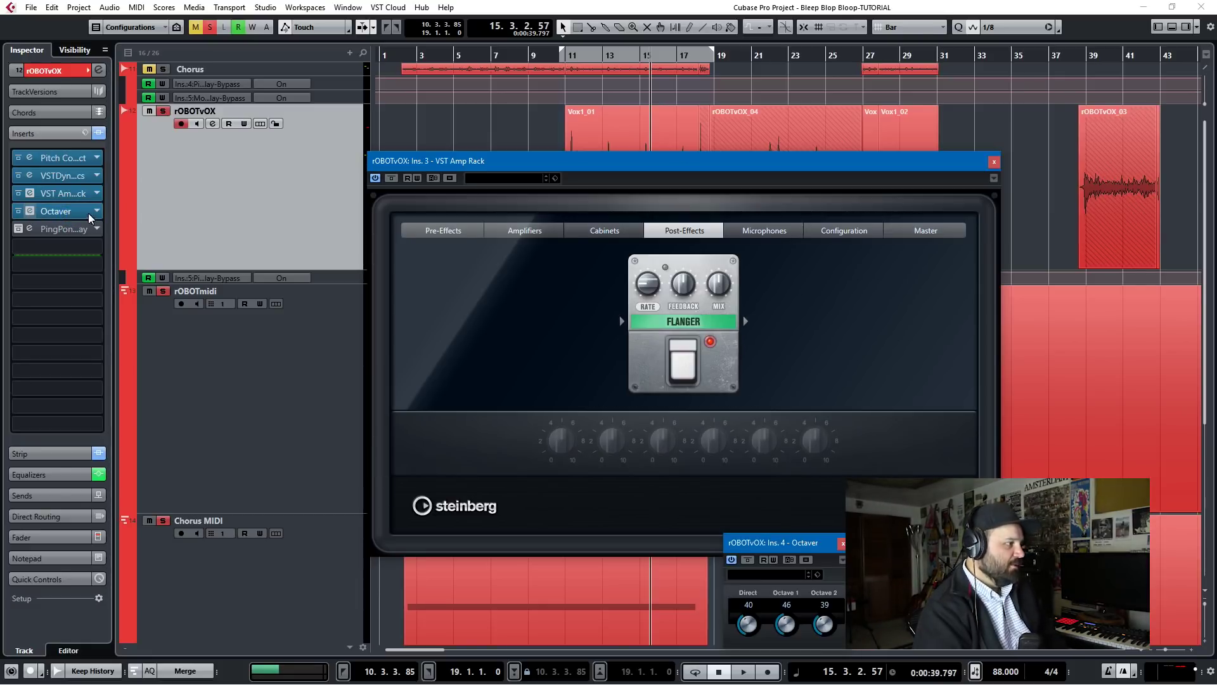
Play the vocal with inserts bypassed, re-enable Pitch Correct, stop, and close the Amp Rack window
left_click(18, 192)
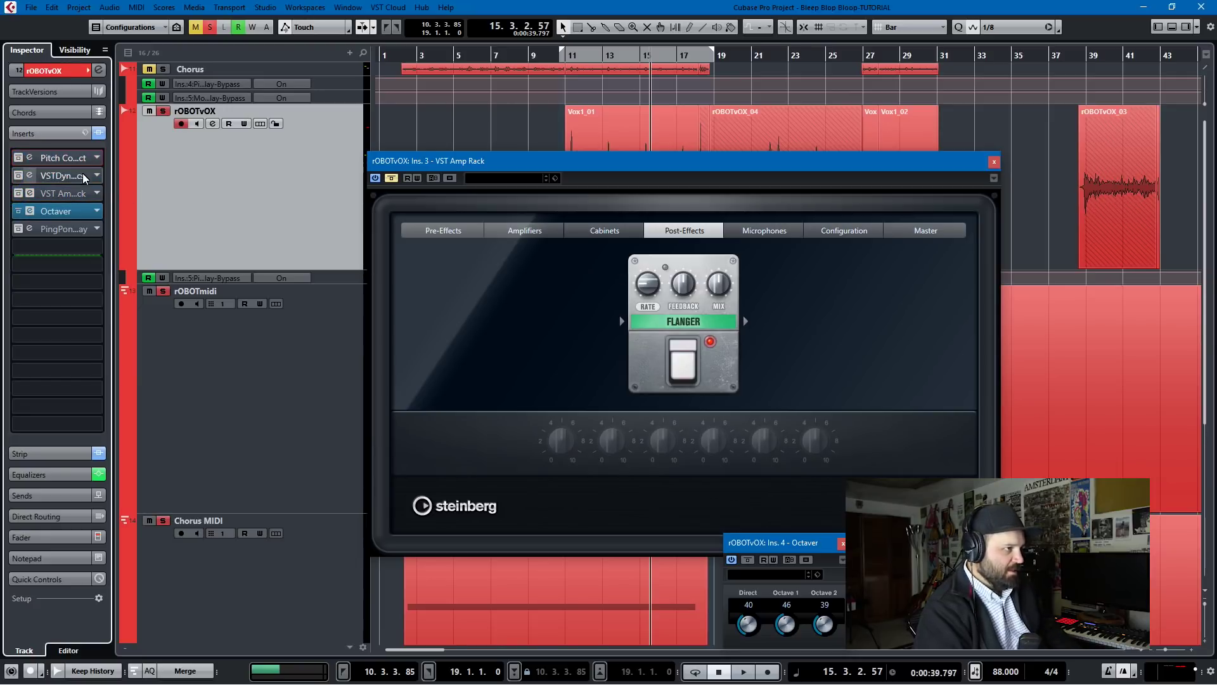
key("space")
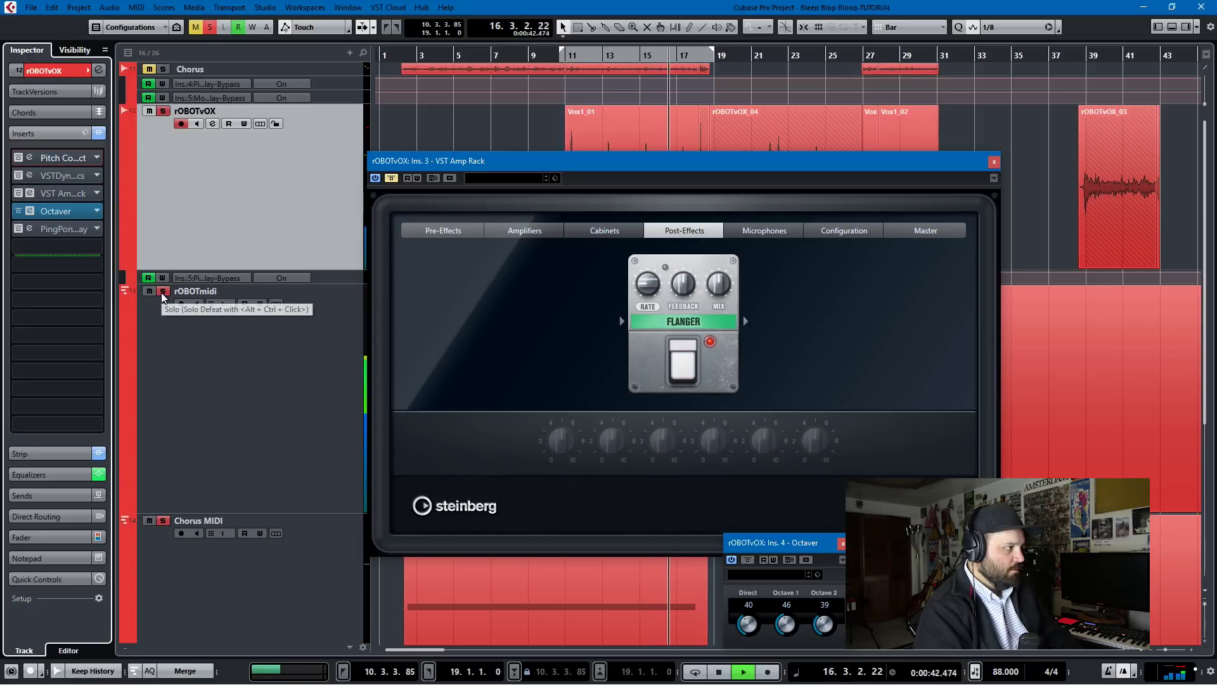
key("space")
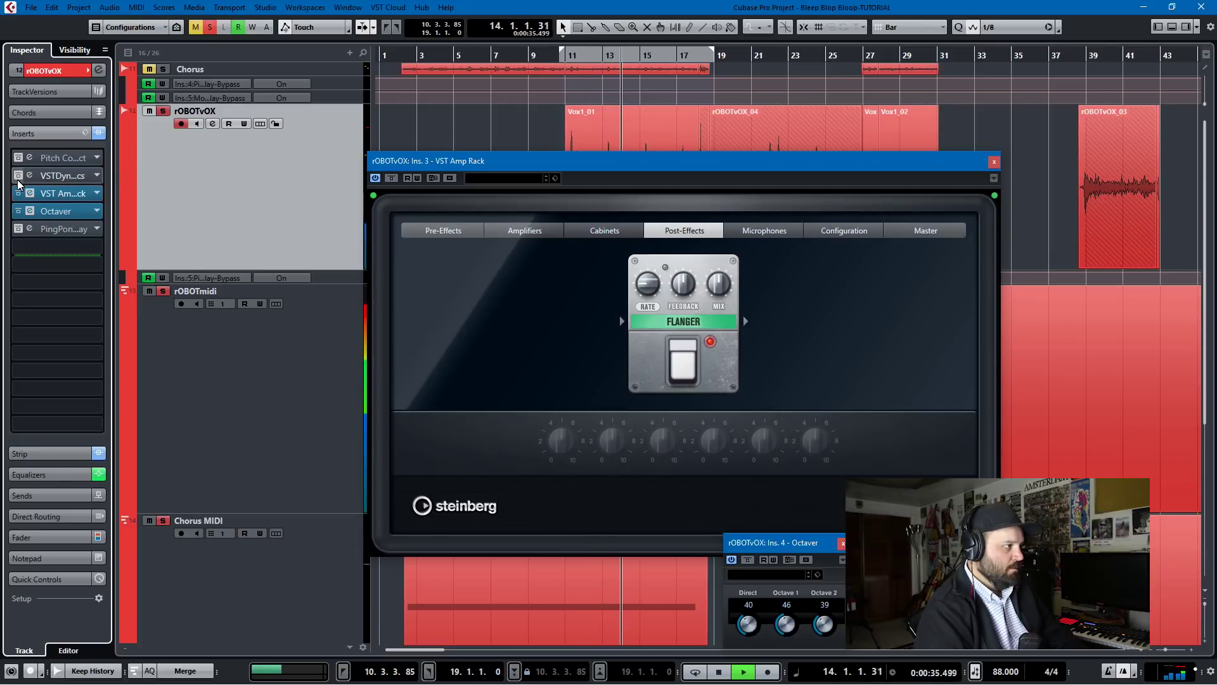
left_click(18, 158)
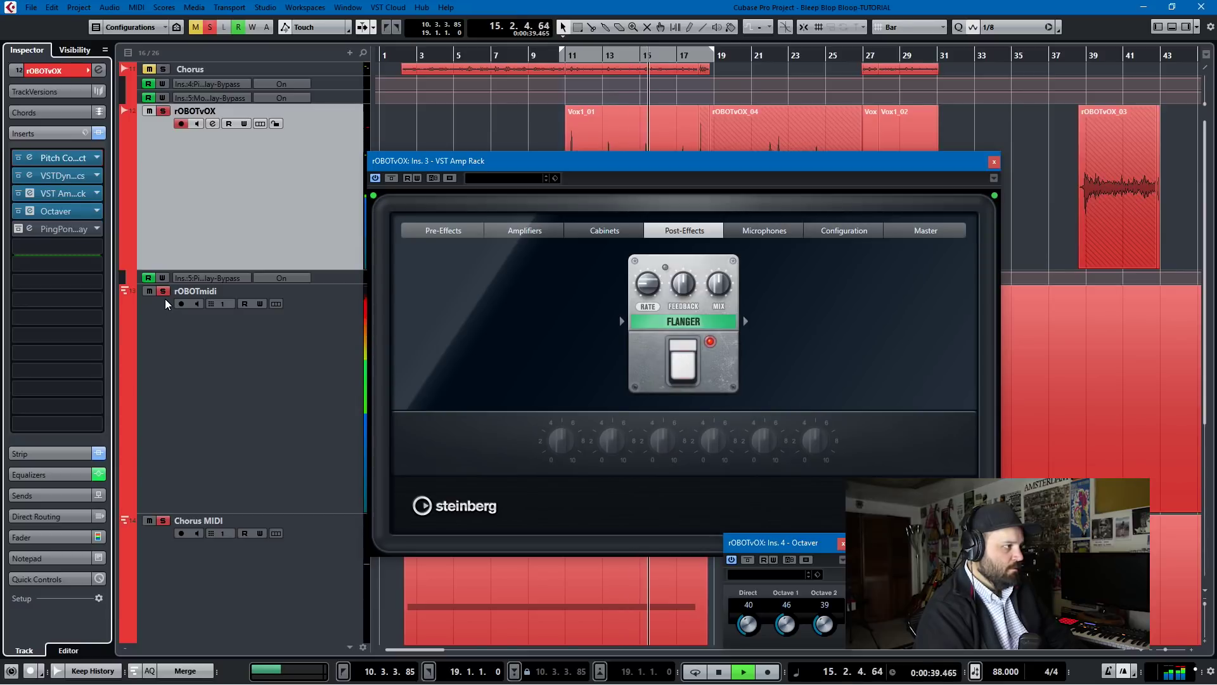
key("space")
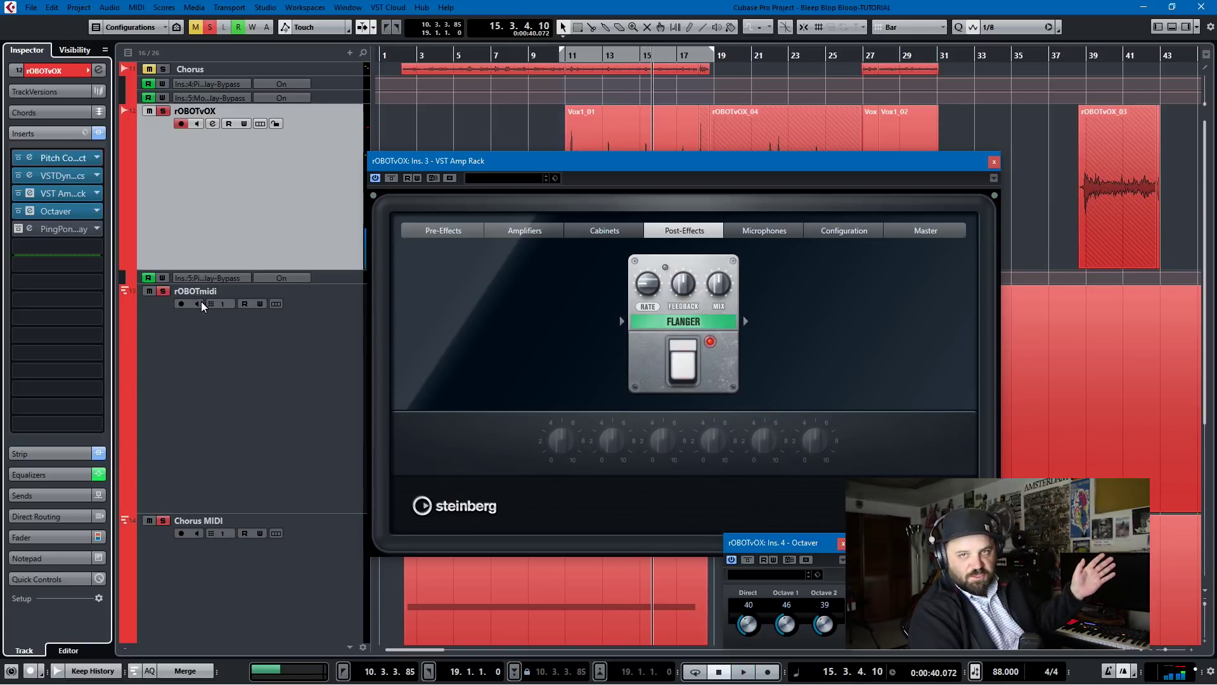
left_click(995, 161)
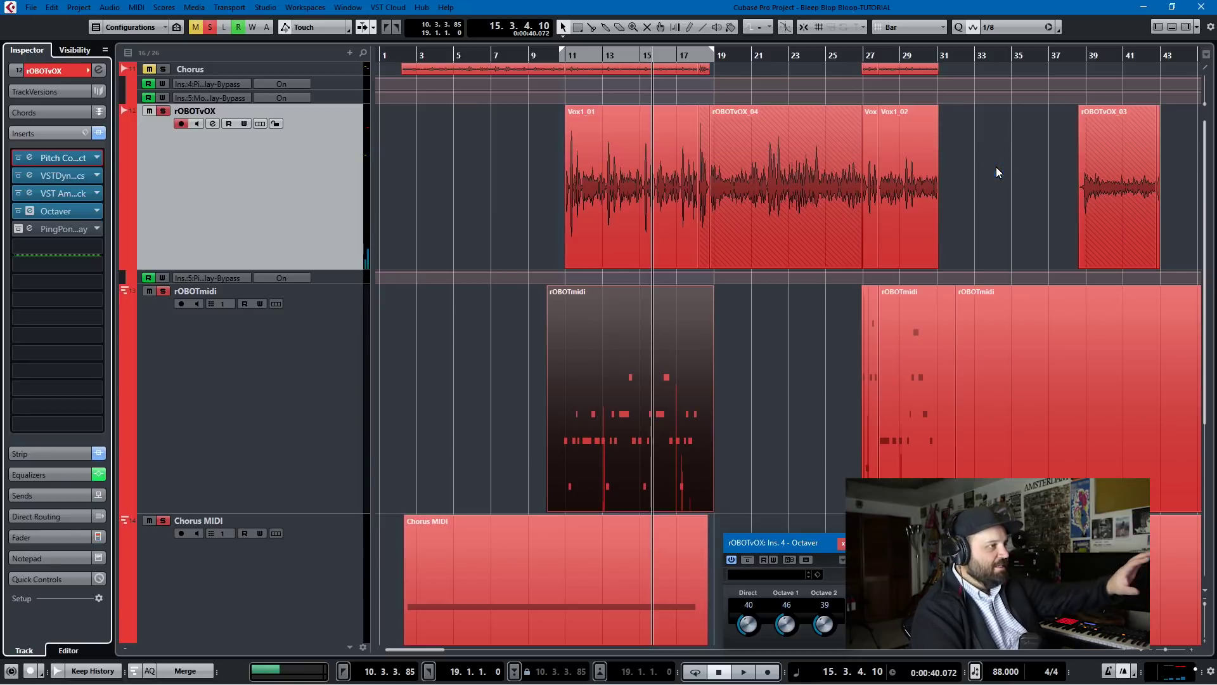
left_click(758, 152)
left_click(684, 172)
left_click(402, 116)
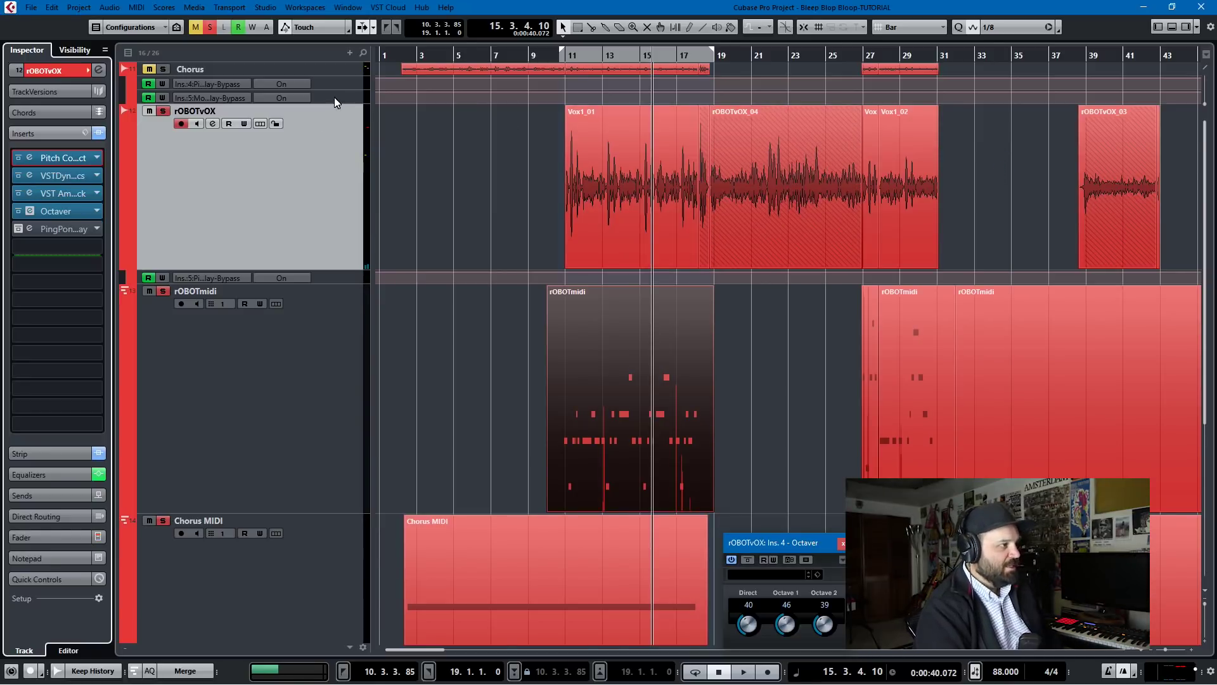
left_click(163, 69)
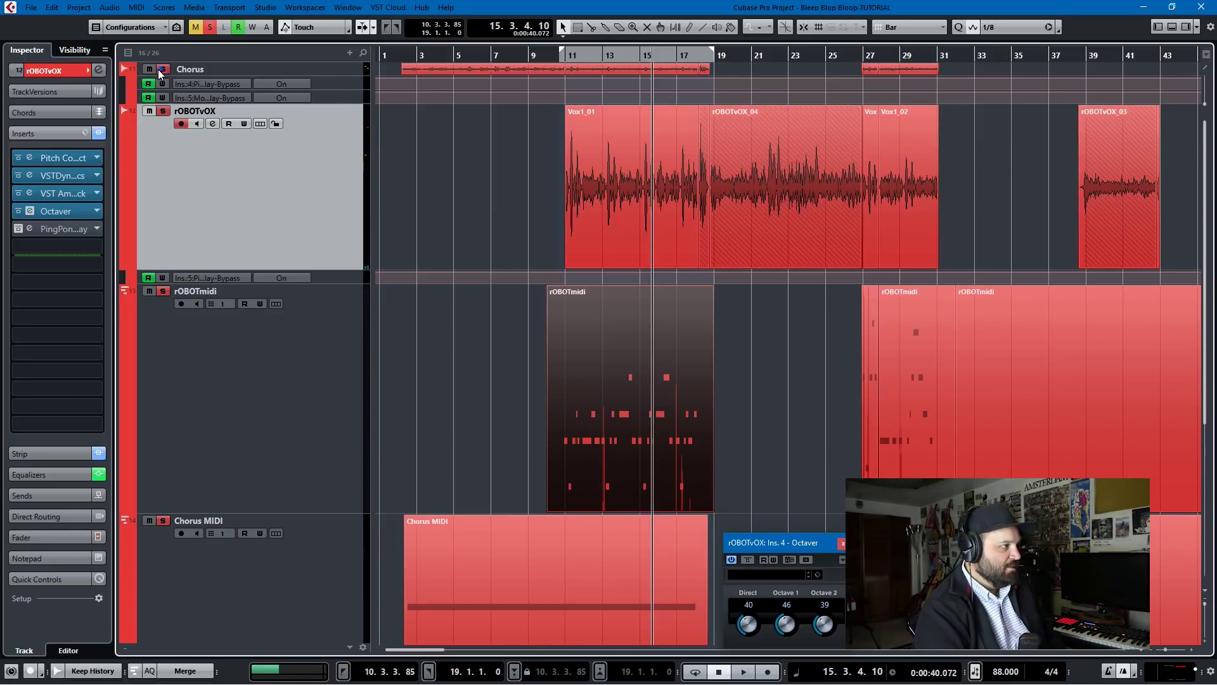
left_click(146, 112)
left_click(526, 580)
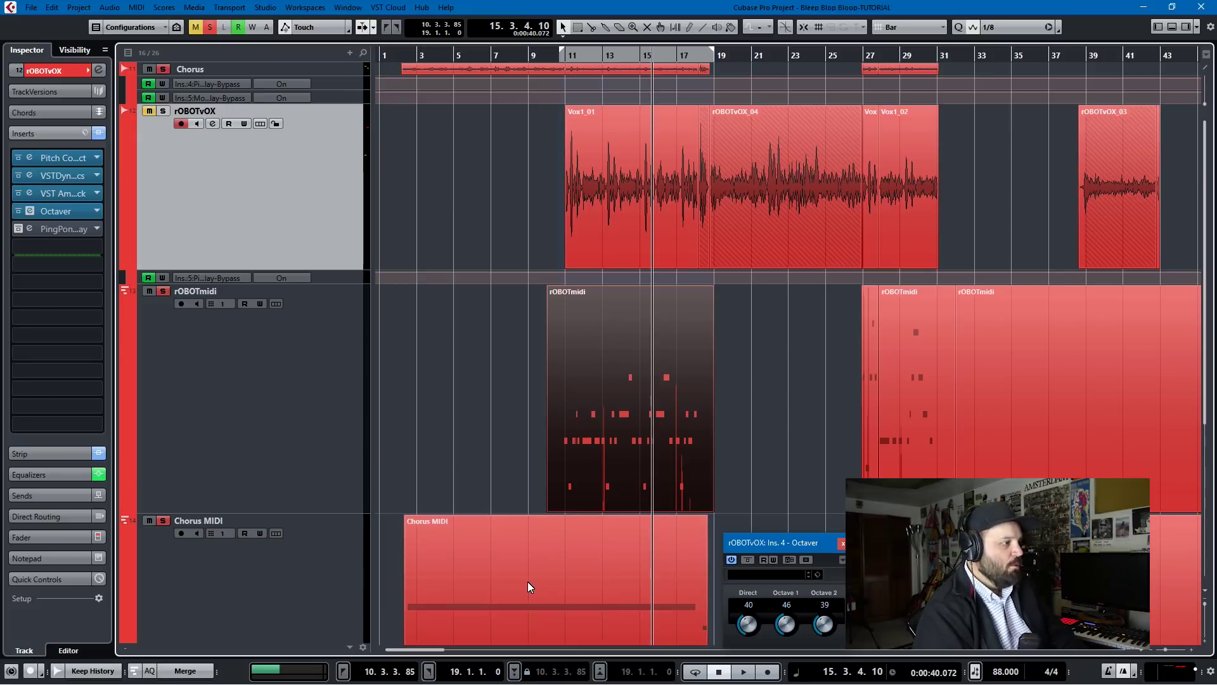
double_click(525, 578)
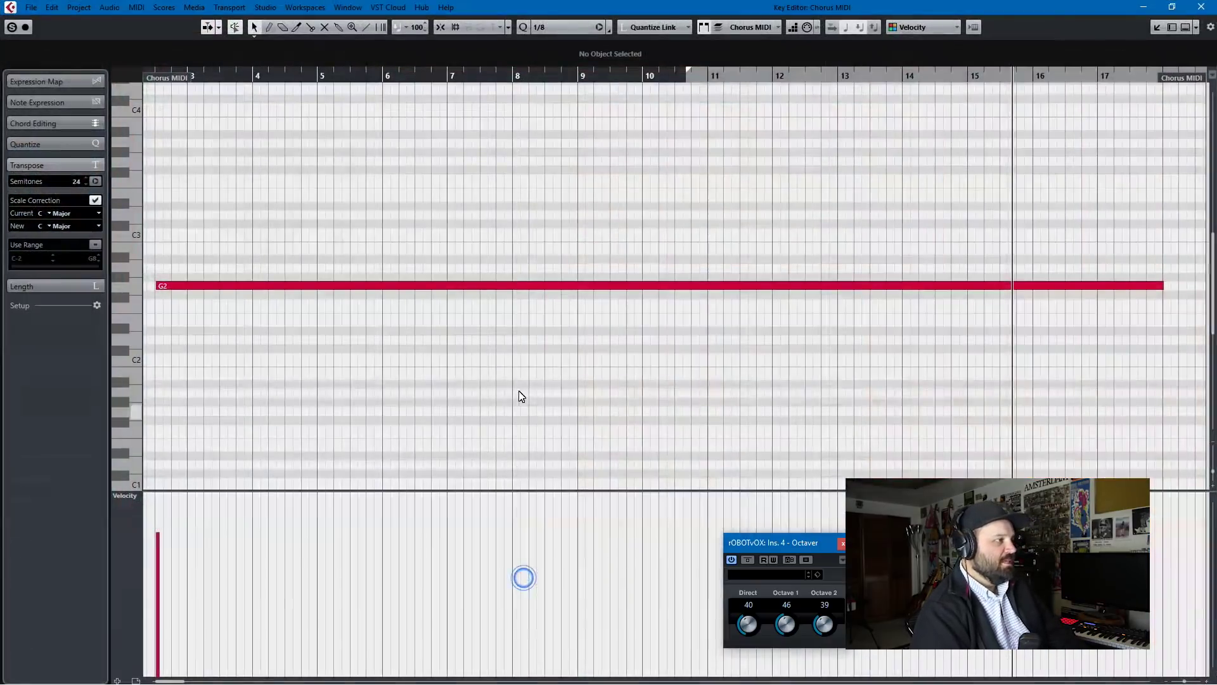
left_click(1202, 7)
left_click(328, 69)
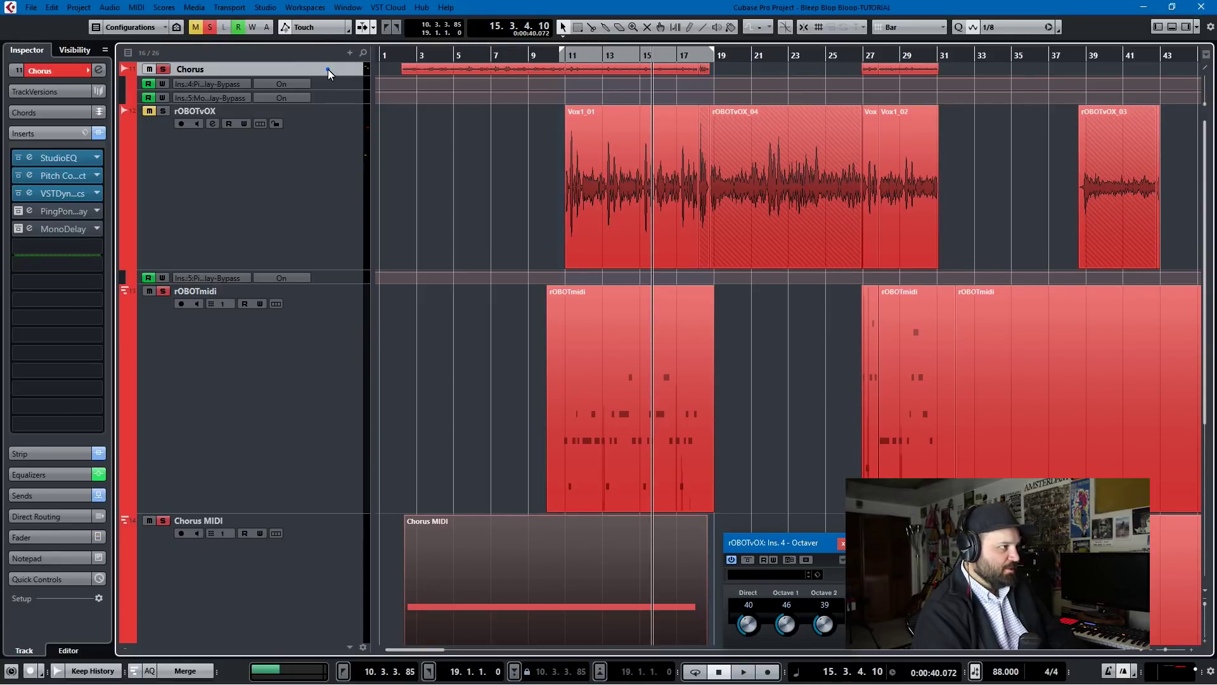
left_click(61, 177)
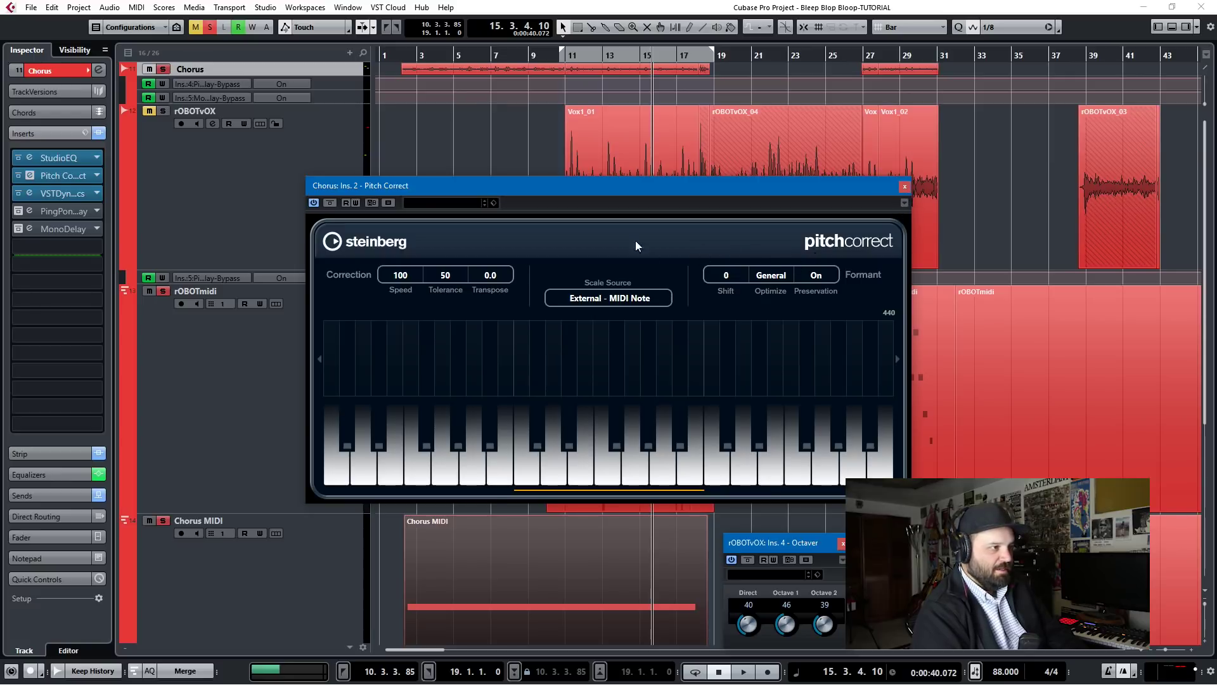
left_click(904, 187)
scroll(588, 424, "up", 4)
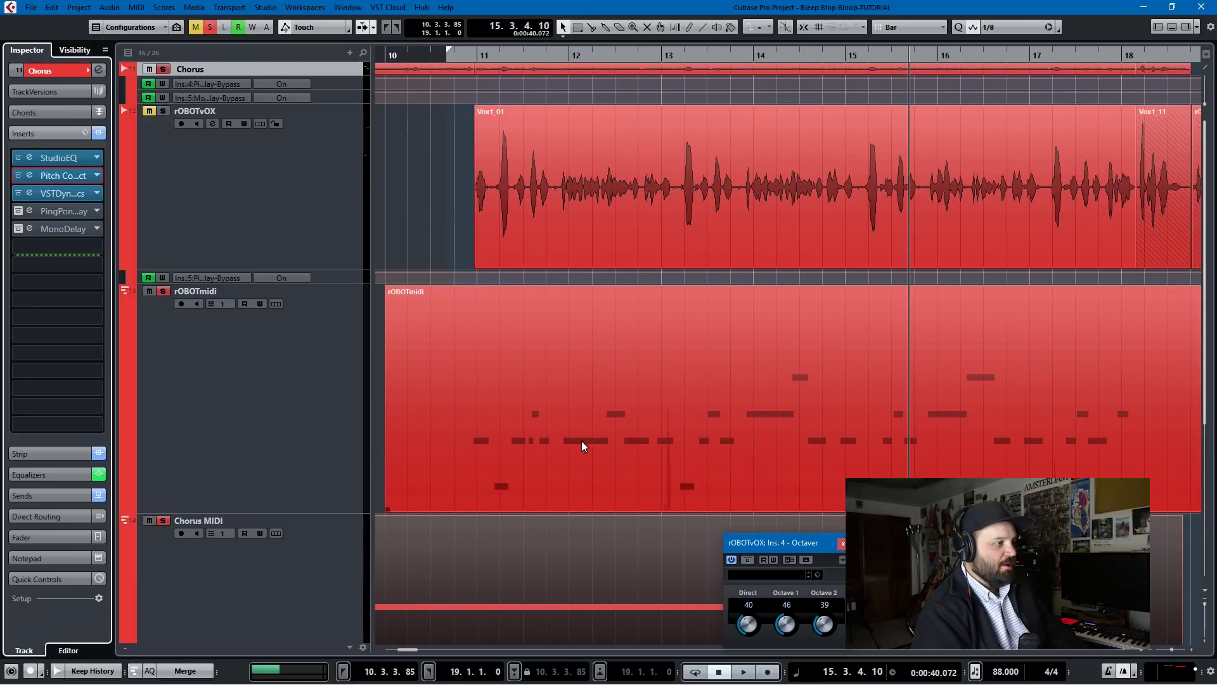
double_click(529, 572)
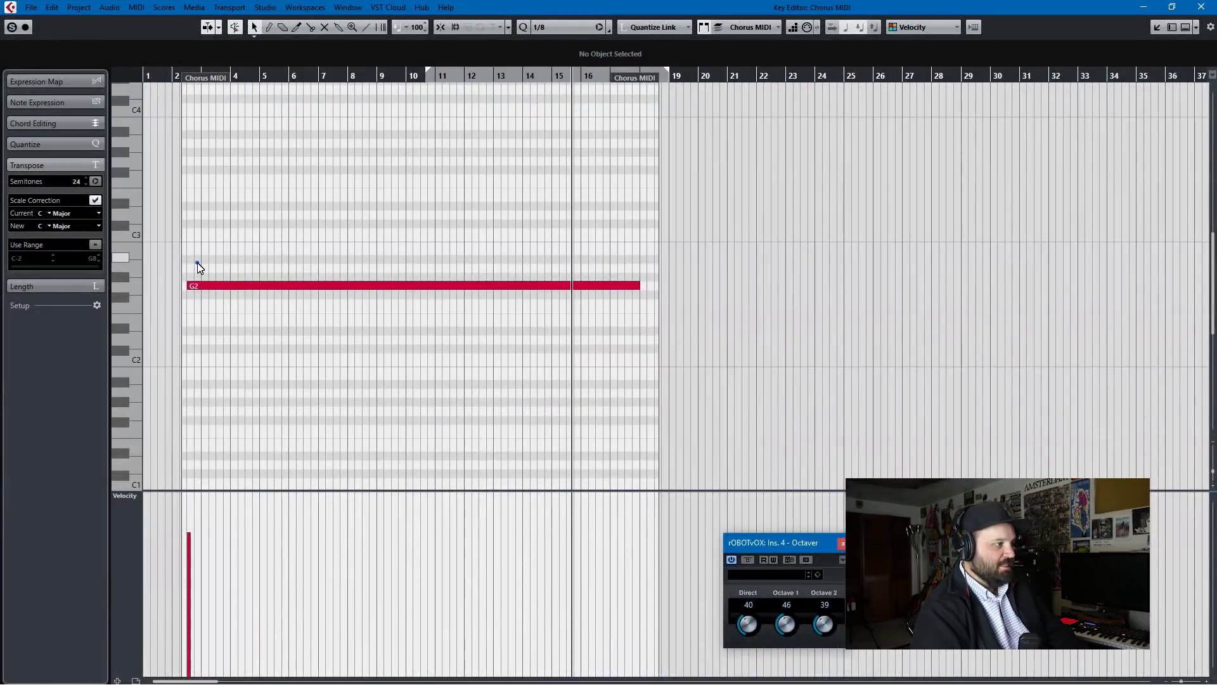
left_click_drag(195, 260, 677, 389)
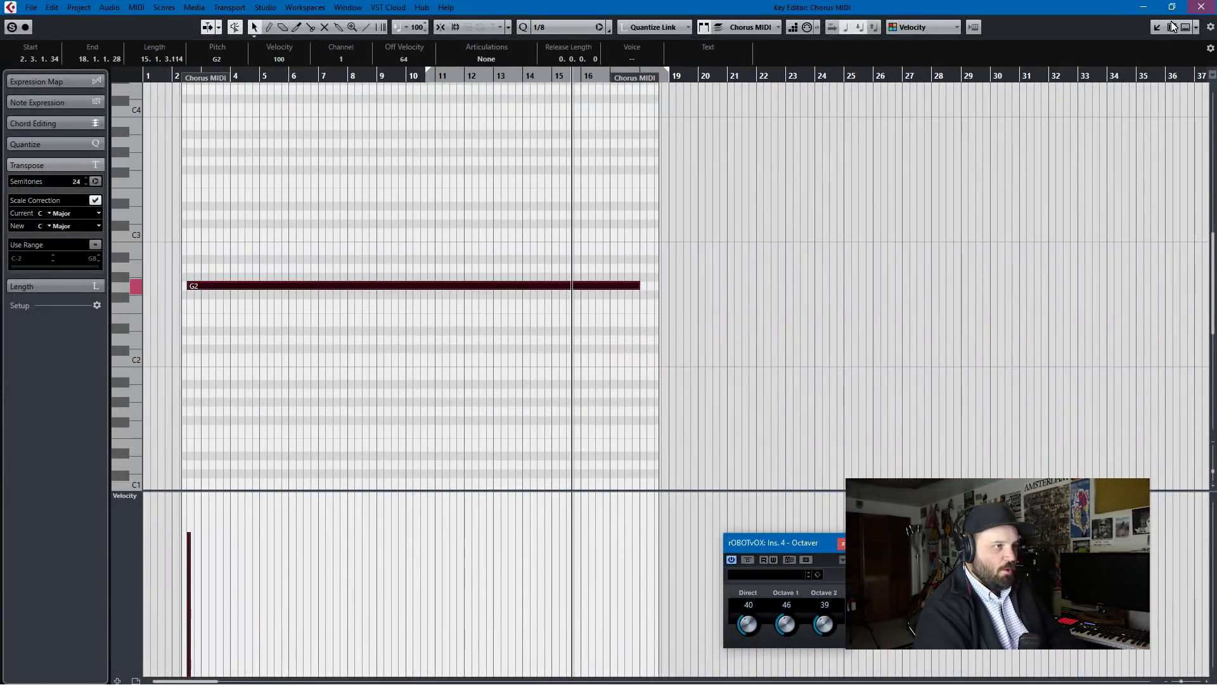
left_click(1202, 8)
Rewind to around bar 11 and audition the chorus
key("KP_Subtract")
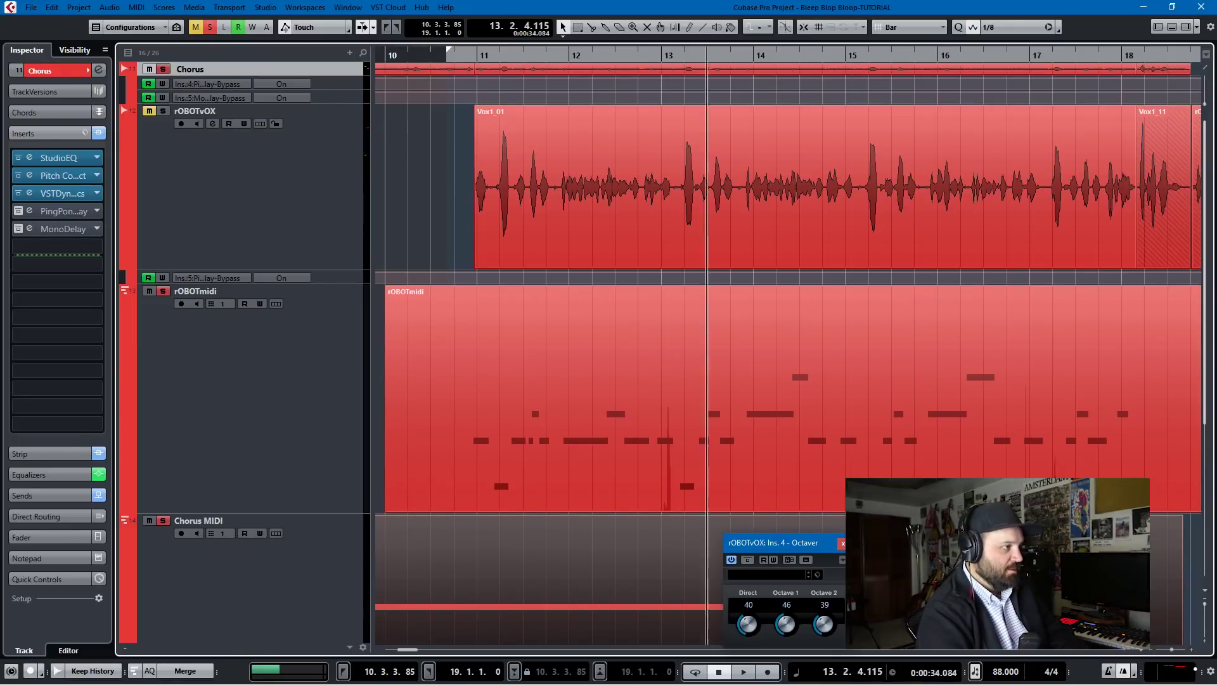
key("space")
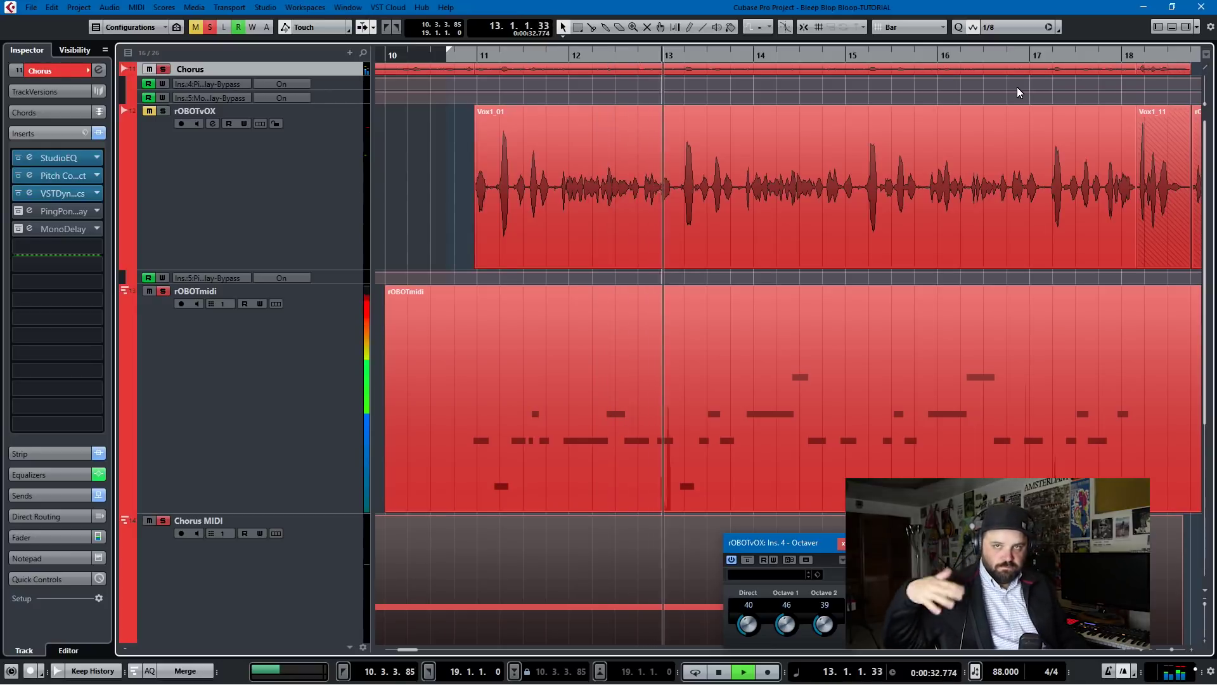
key("space")
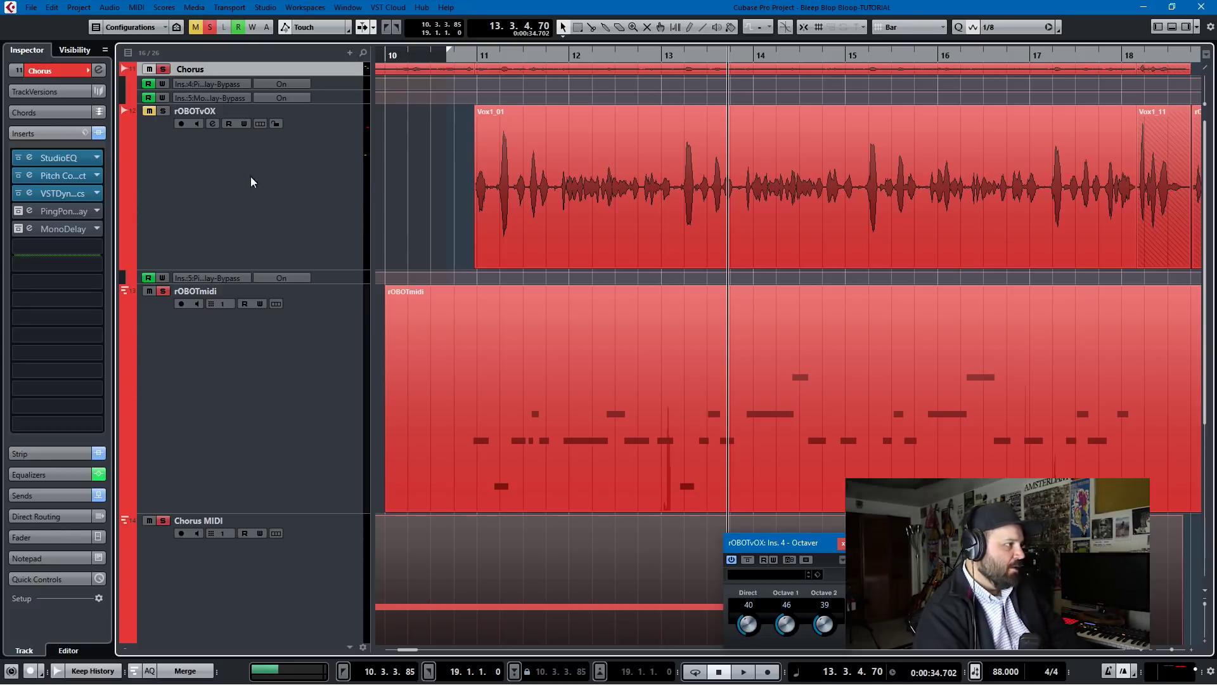
Make rOBOTvOX audible, replay the chorus to bar 13, then zoom out to the whole arrangement
left_click(163, 112)
key("minus")
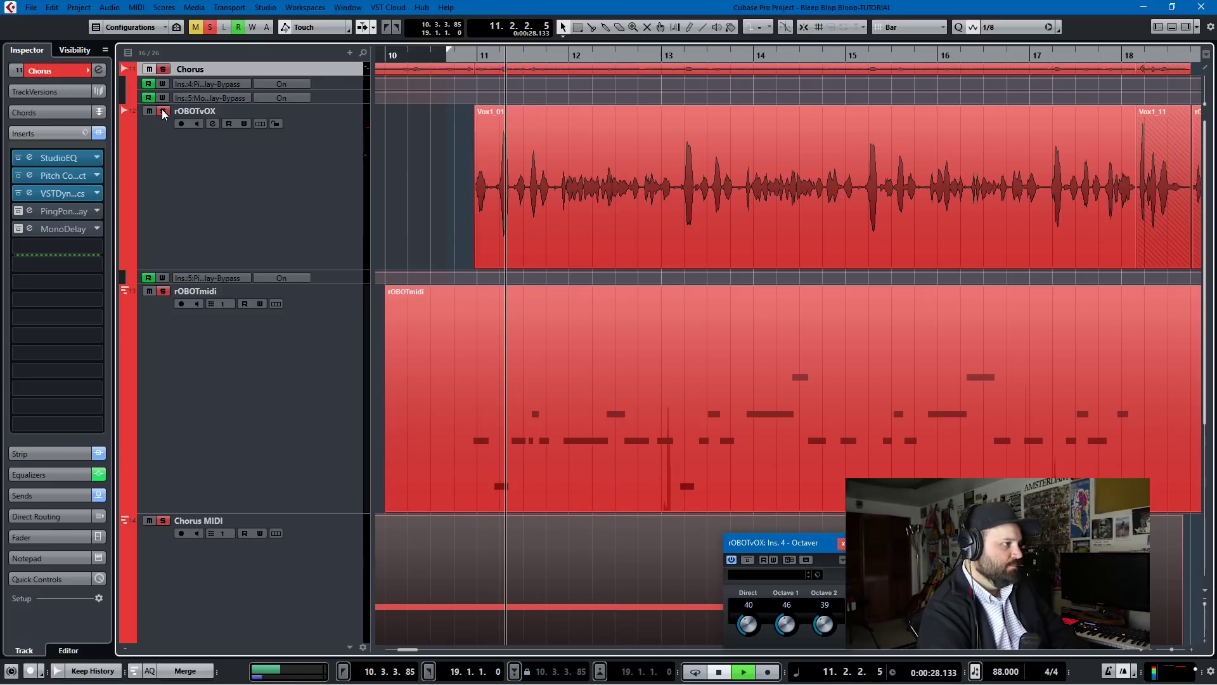
key("space")
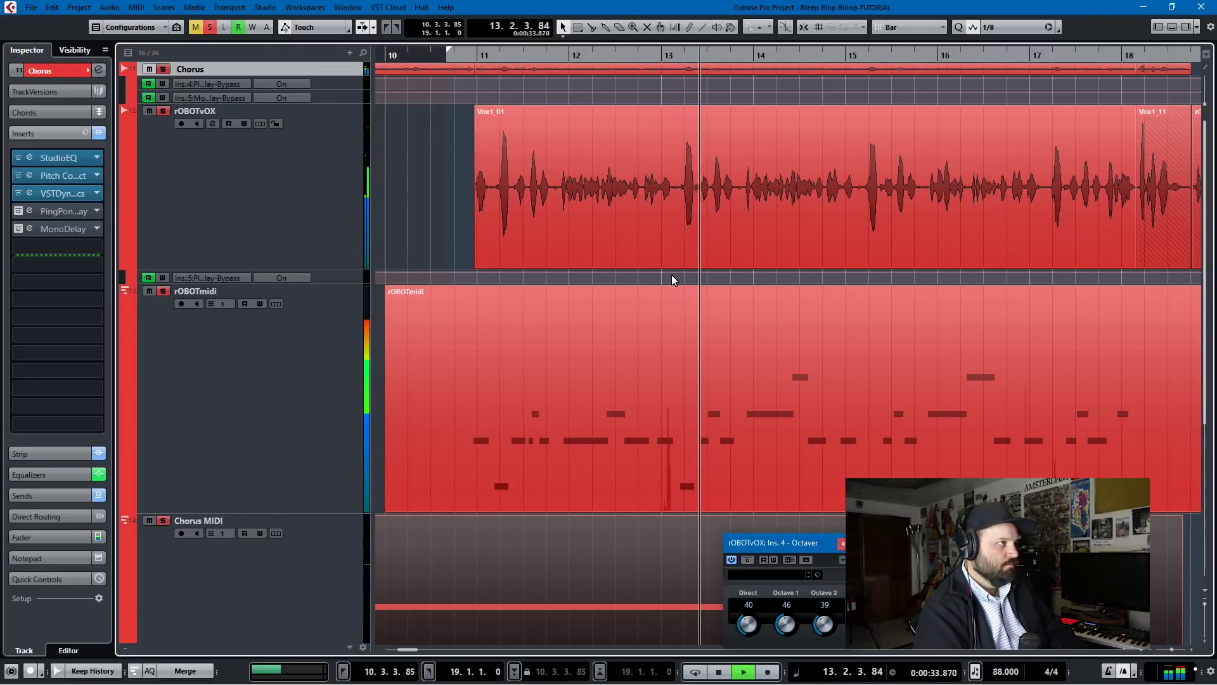
key("space")
key("g")
key("g")
key("g")
key("g")
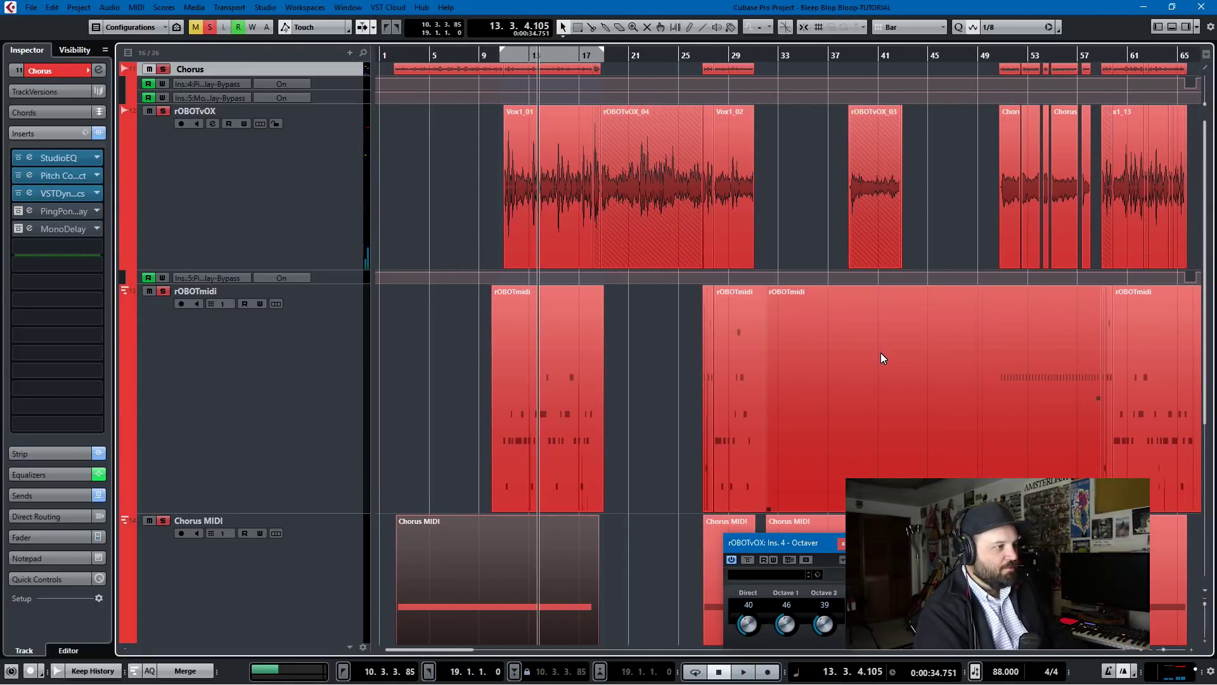
scroll(881, 352, "right", 5)
key("Down")
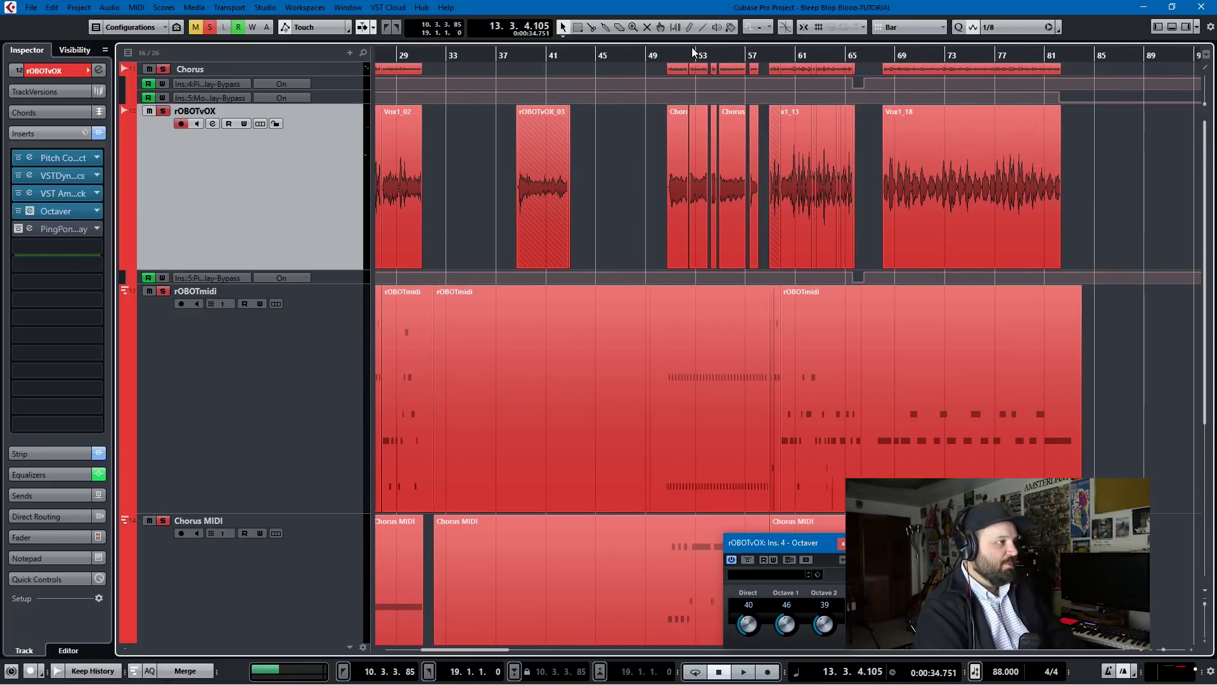
left_click(675, 56)
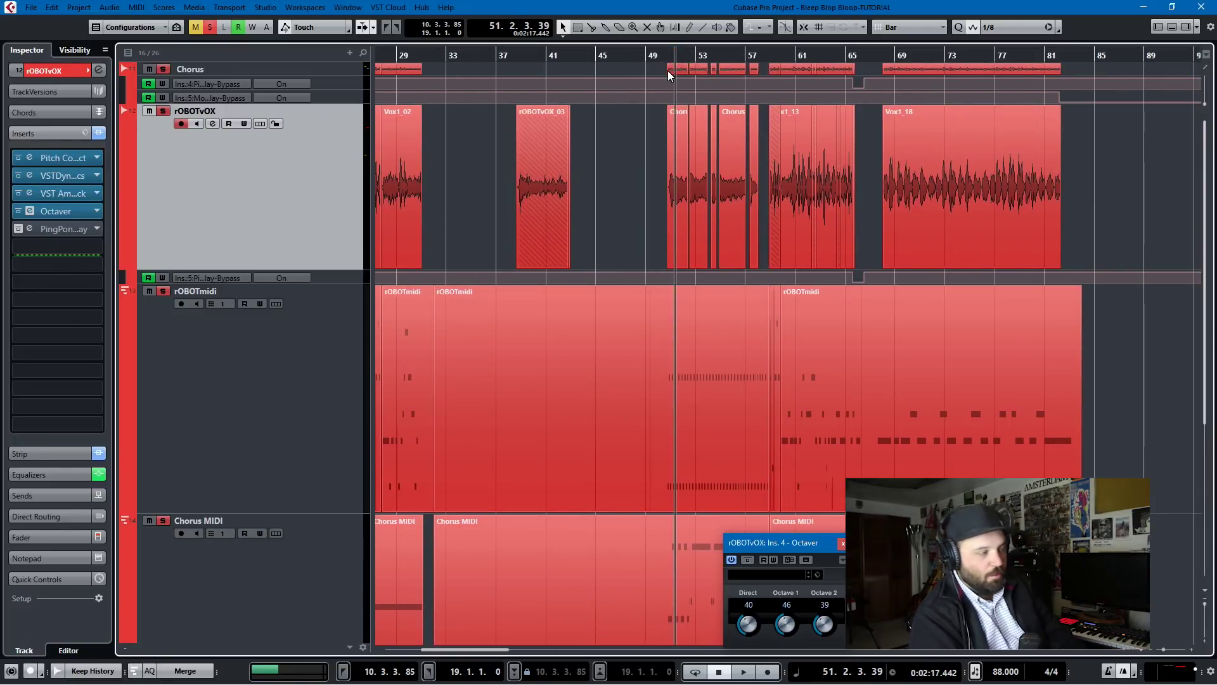
key("space")
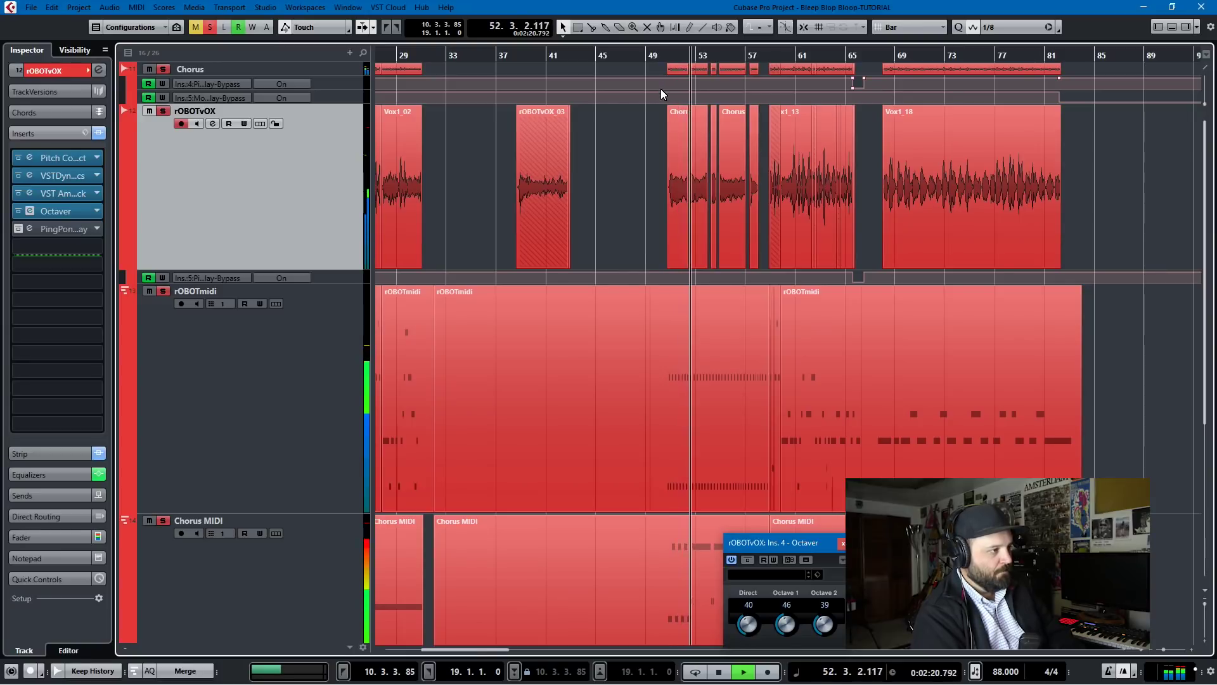
key("space")
left_click(772, 344)
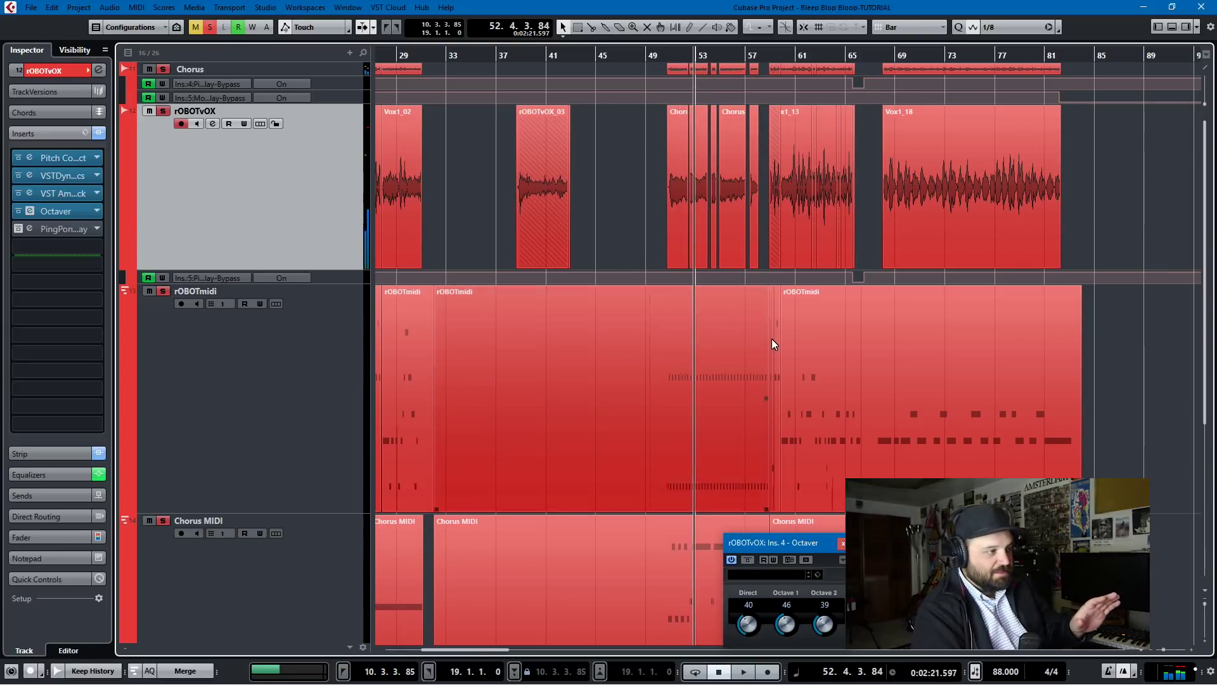
left_click(166, 259)
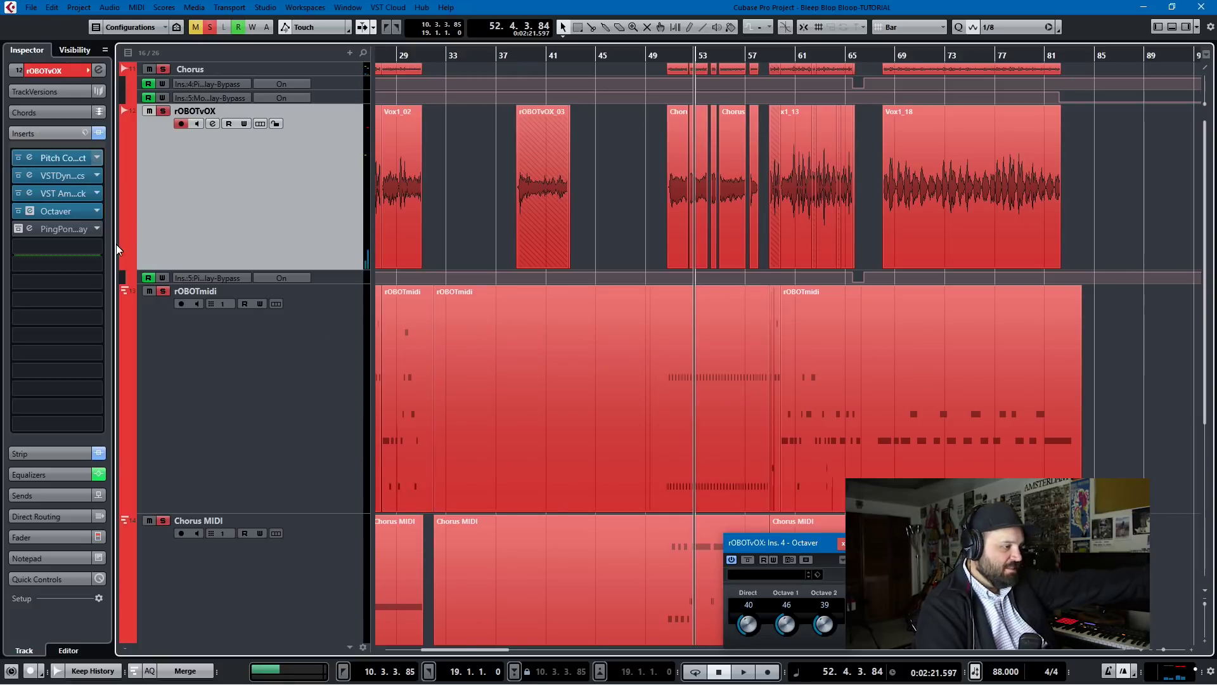
double_click(647, 416)
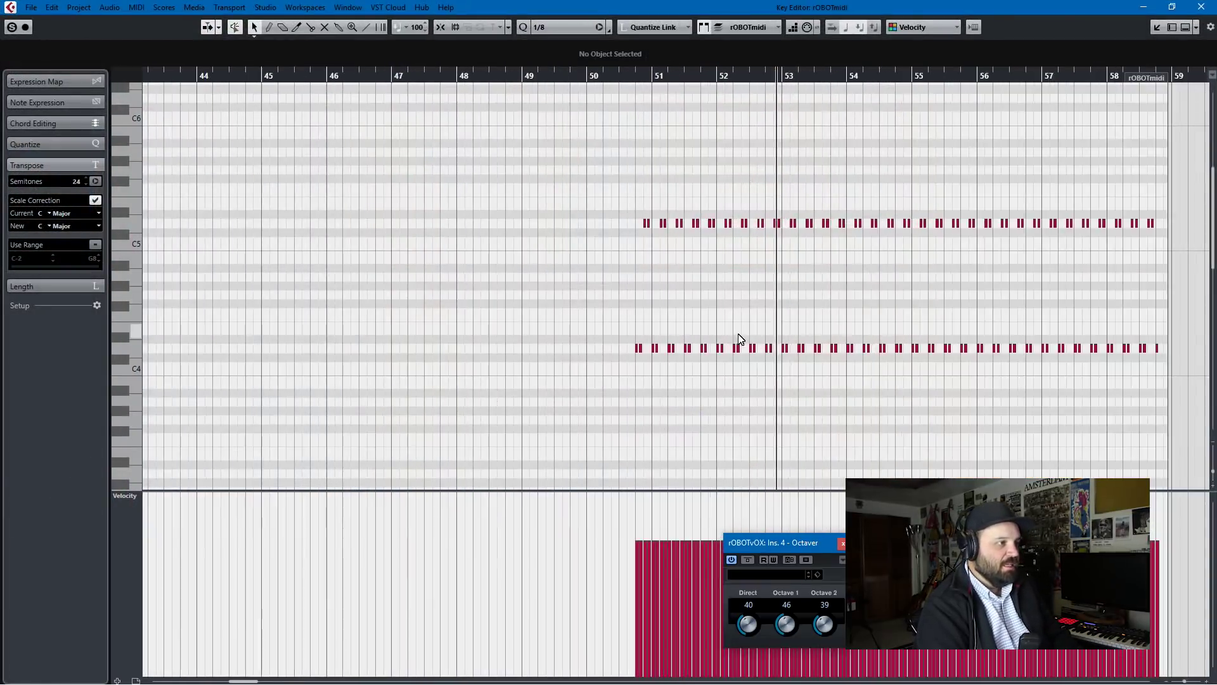
scroll(740, 340, "up", 3)
scroll(688, 323, "down", 3)
scroll(576, 323, "up", 3)
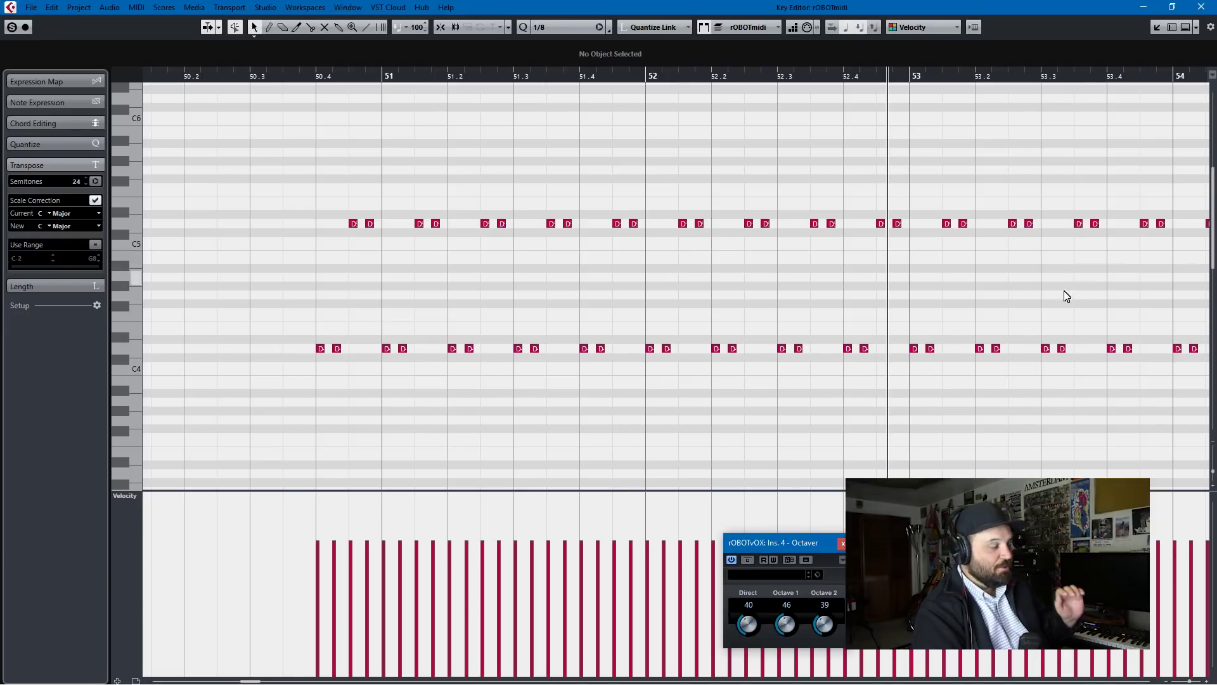
left_click(1201, 7)
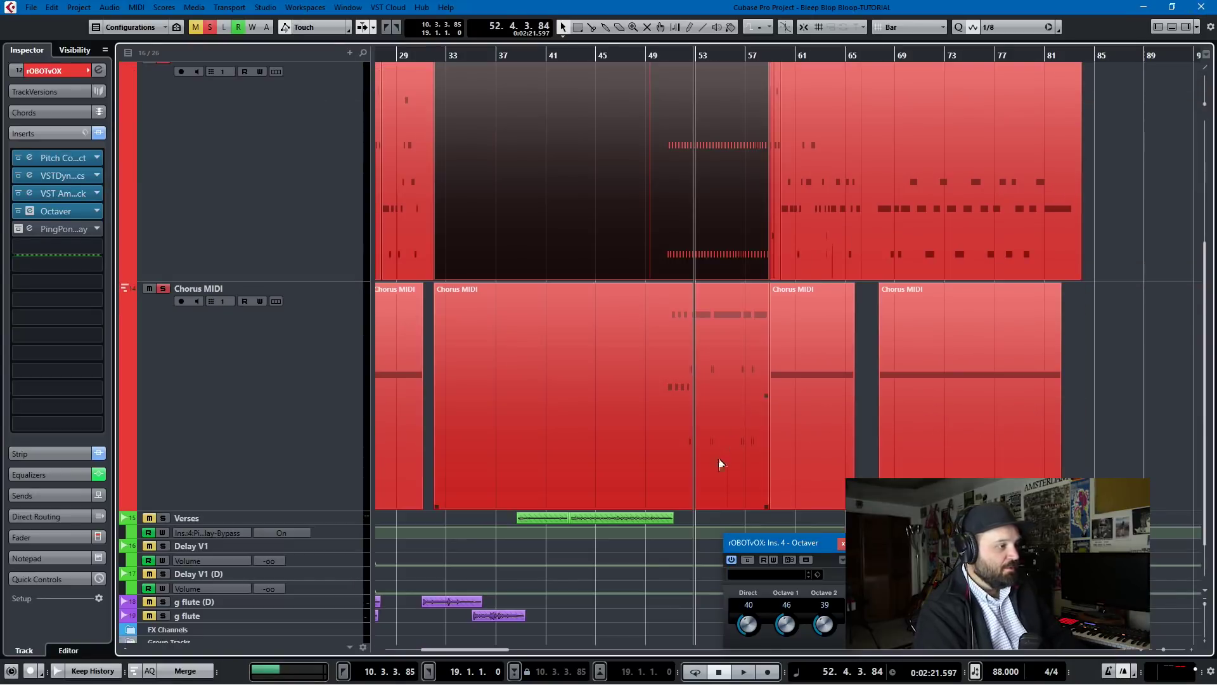
View Chorus MIDI's G3, G4 and A# notes, then move the Pitch Correct window aside
double_click(682, 402)
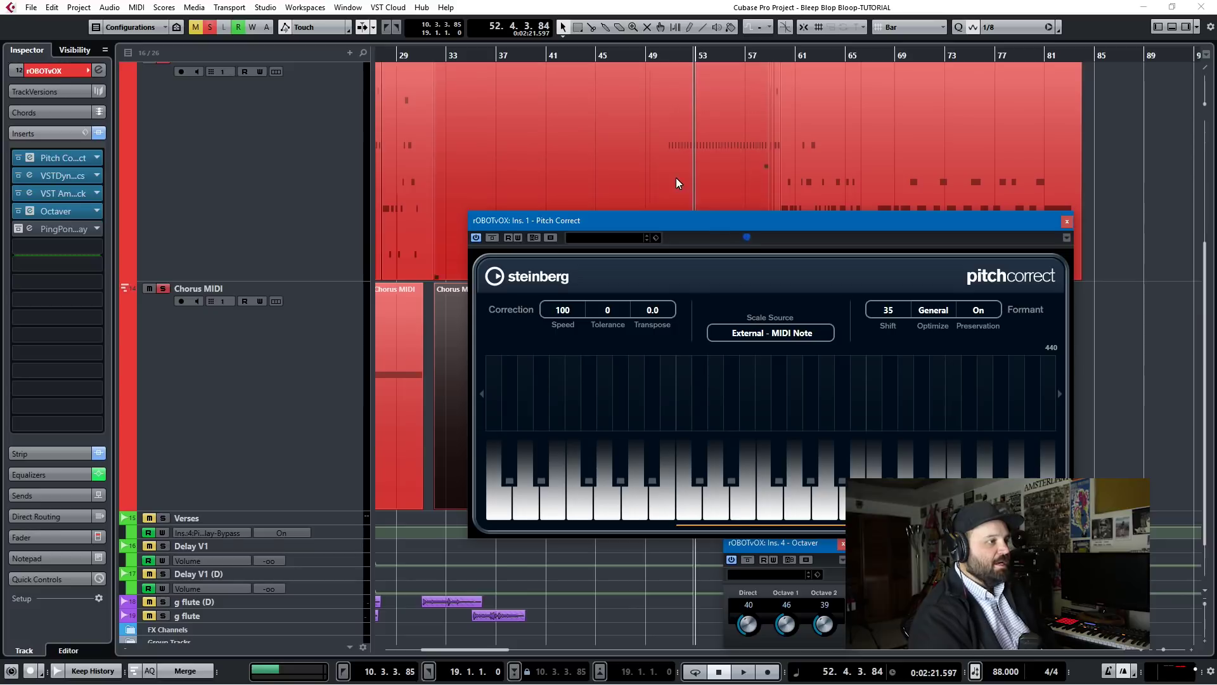
left_click_drag(743, 220, 647, 160)
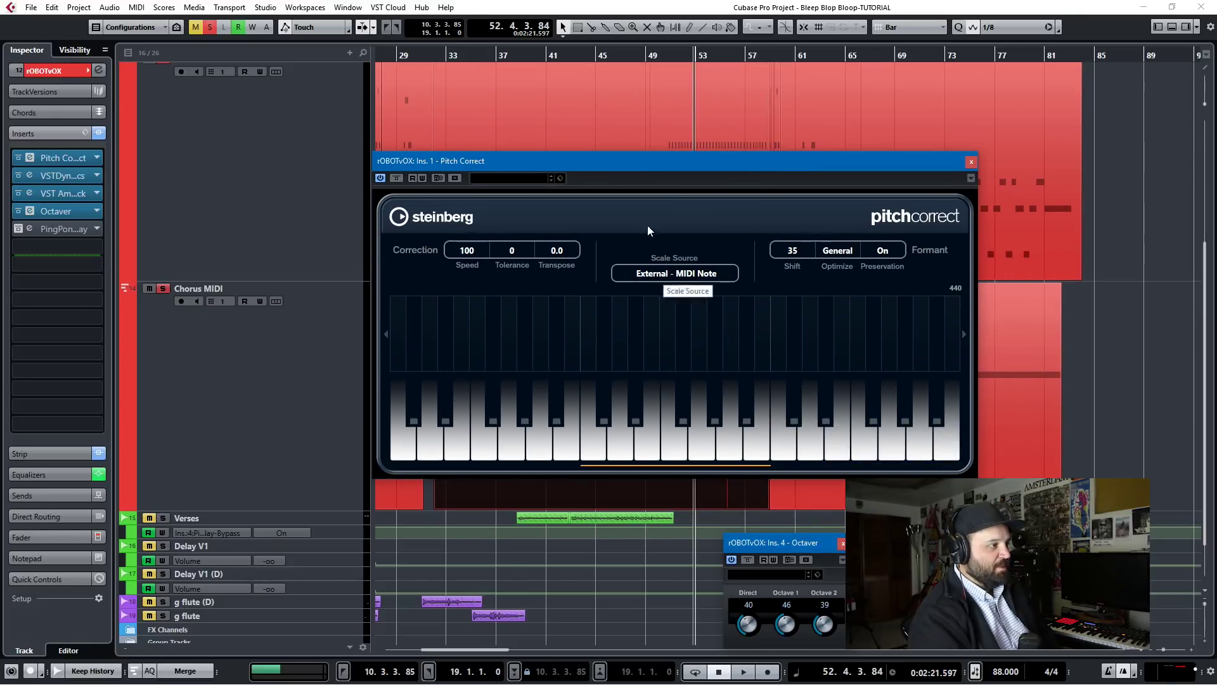